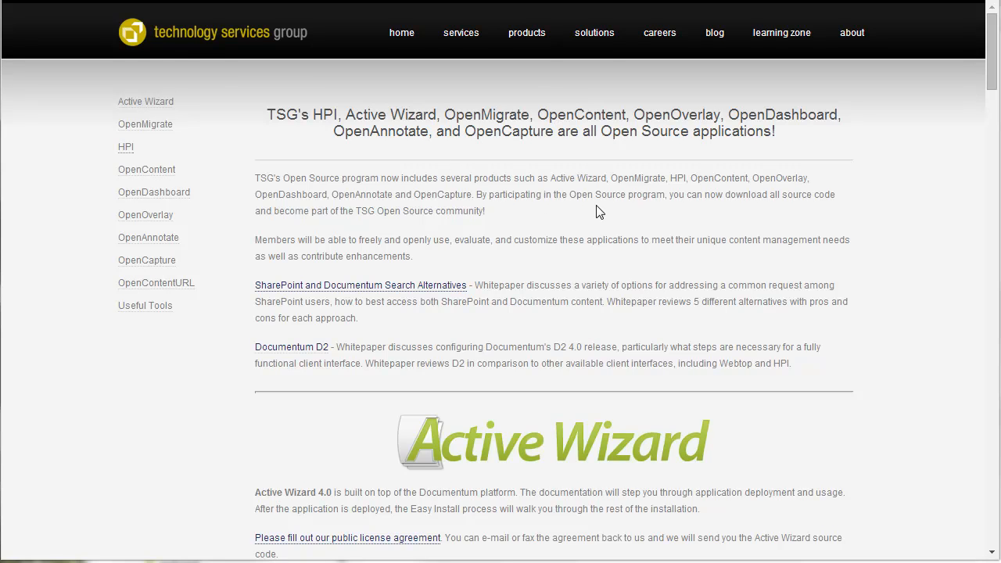
# - Download the HPI 2.2 beta for Alfresco package from the page's HPI section
pyautogui.scroll(-8, 598, 212)
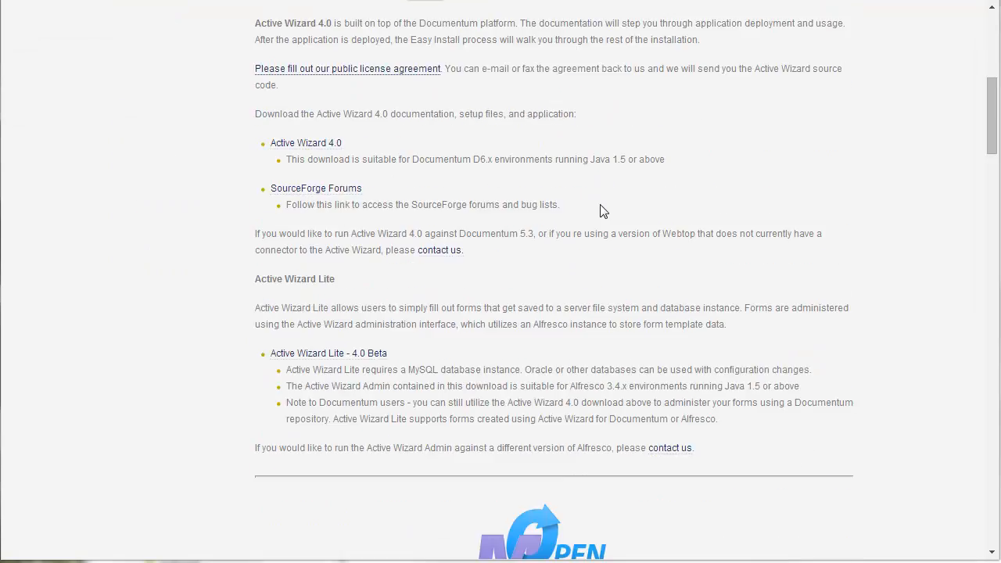
pyautogui.scroll(-12, 601, 205)
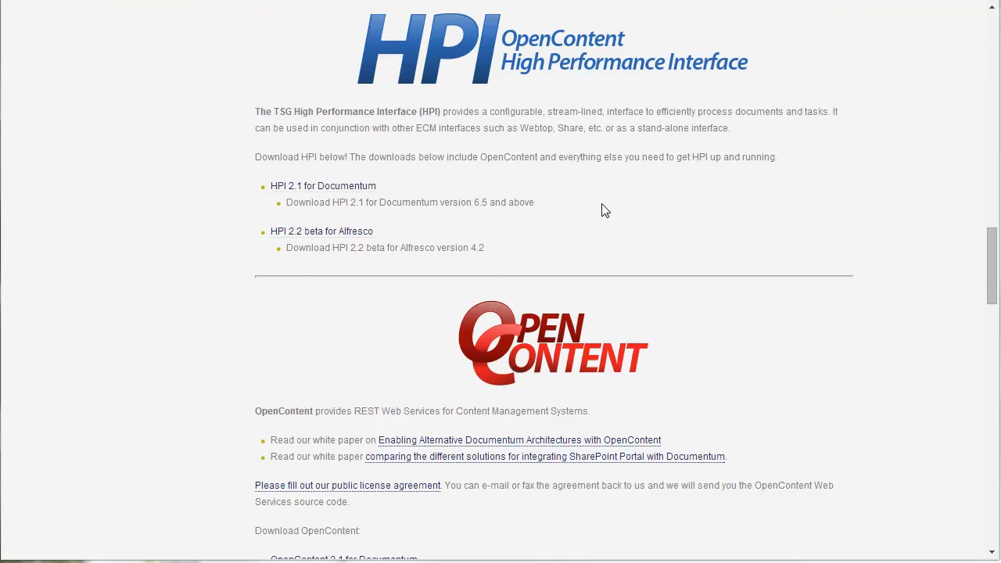
pyautogui.scroll(1, 545, 205)
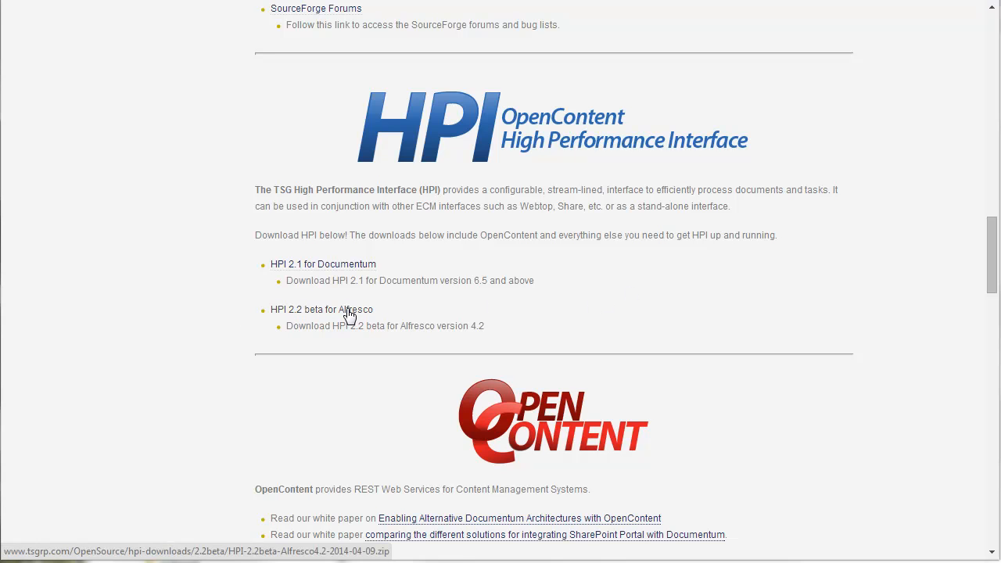
pyautogui.click(305, 313)
pyautogui.click(889, 438)
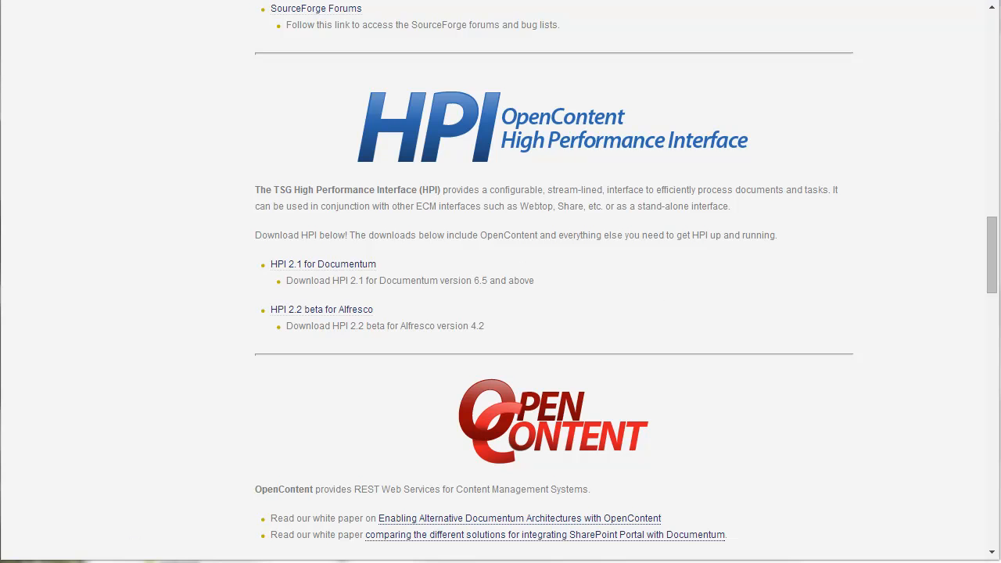
# - Switch to File Explorer and examine the demo folder and its extracted HPI-2.2beta-Alfresco4.2-2014-04-09 package
pyautogui.moveTo(87, 561)
pyautogui.click(135, 537)
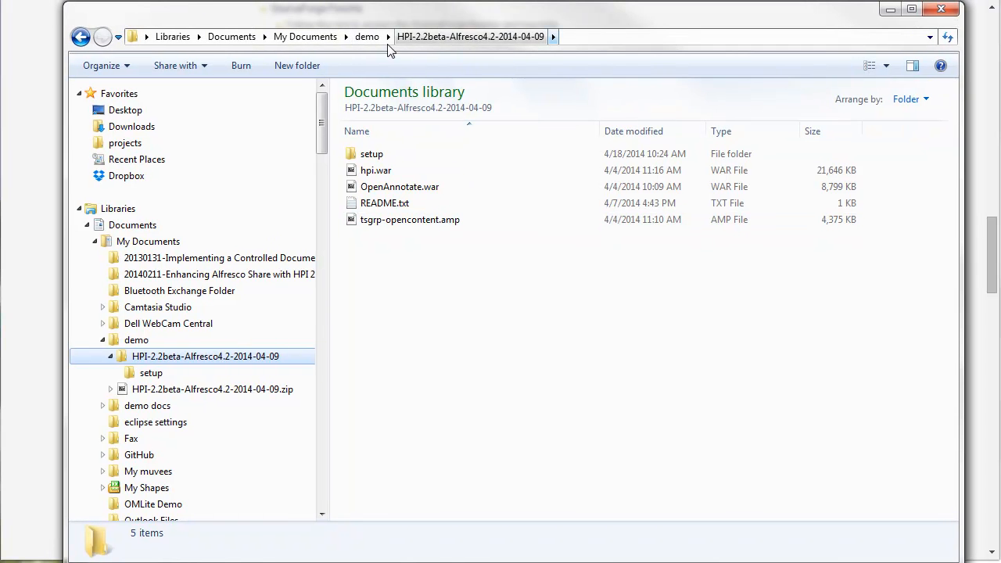
pyautogui.click(367, 37)
pyautogui.click(415, 170)
pyautogui.doubleClick(413, 161)
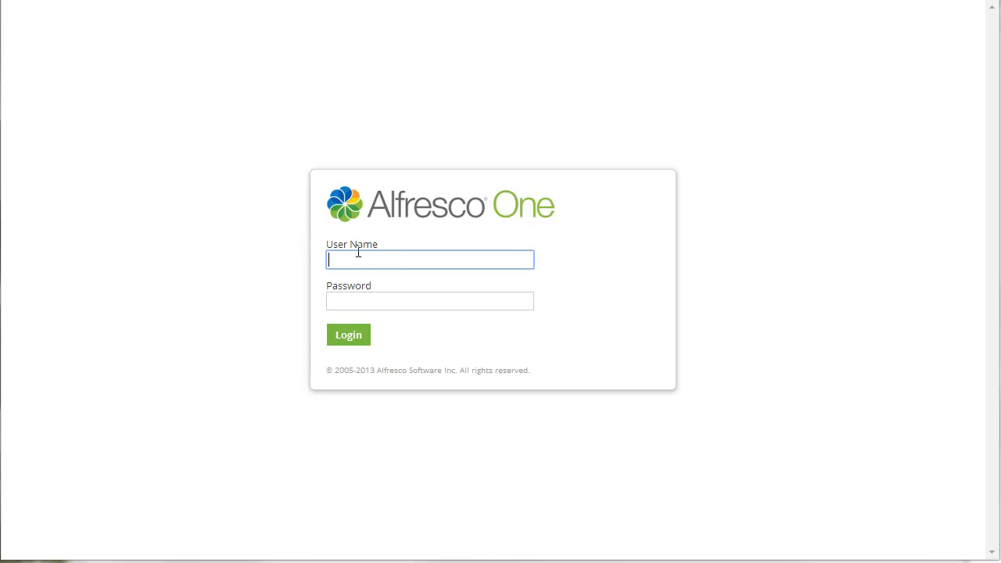
# - Check access to Alfresco One by logging in with the administrator user name and account password, and log out again
pyautogui.click(380, 259)
pyautogui.write('admin')
pyautogui.press('Tab')
pyautogui.write('admin')
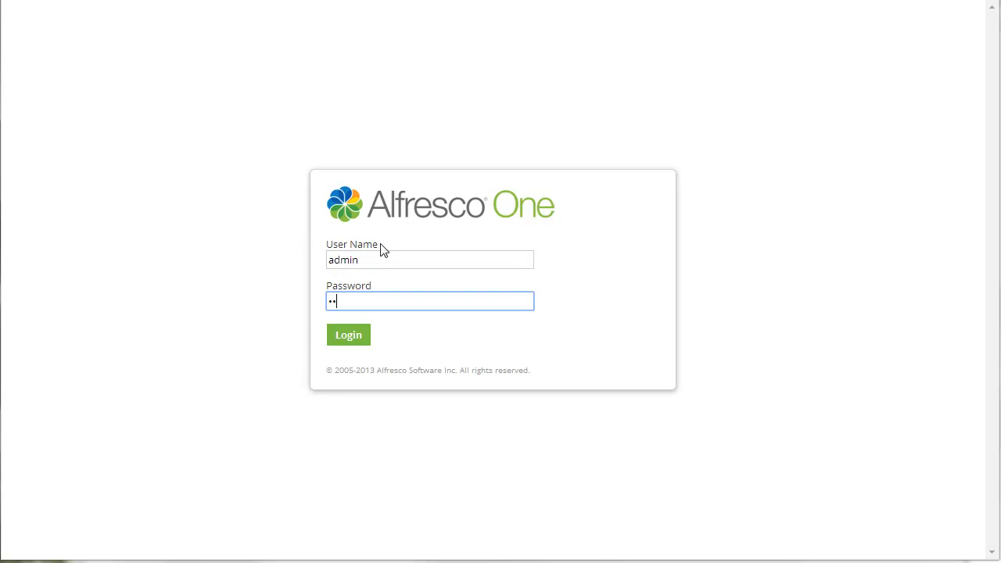
pyautogui.press('Return')
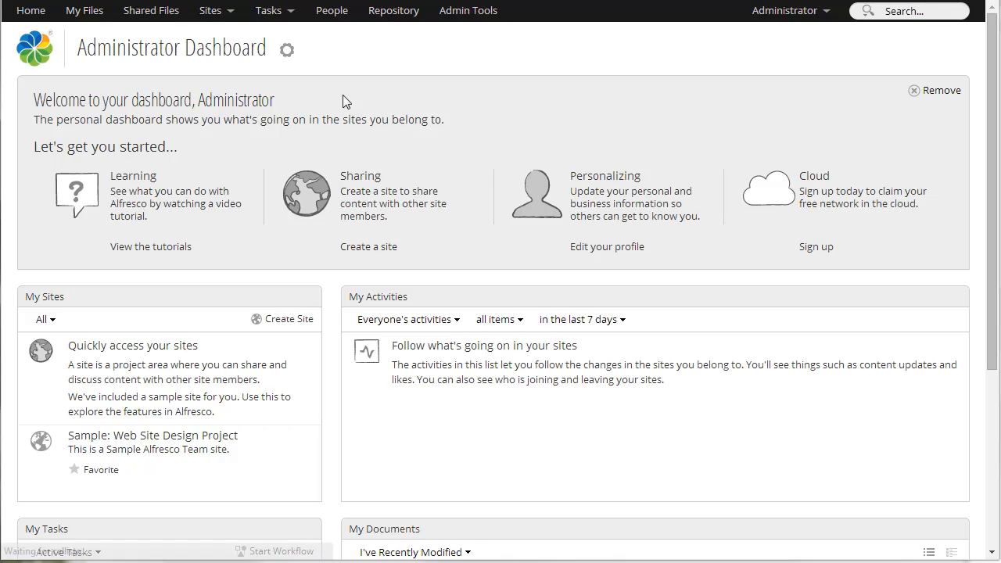
pyautogui.click(805, 14)
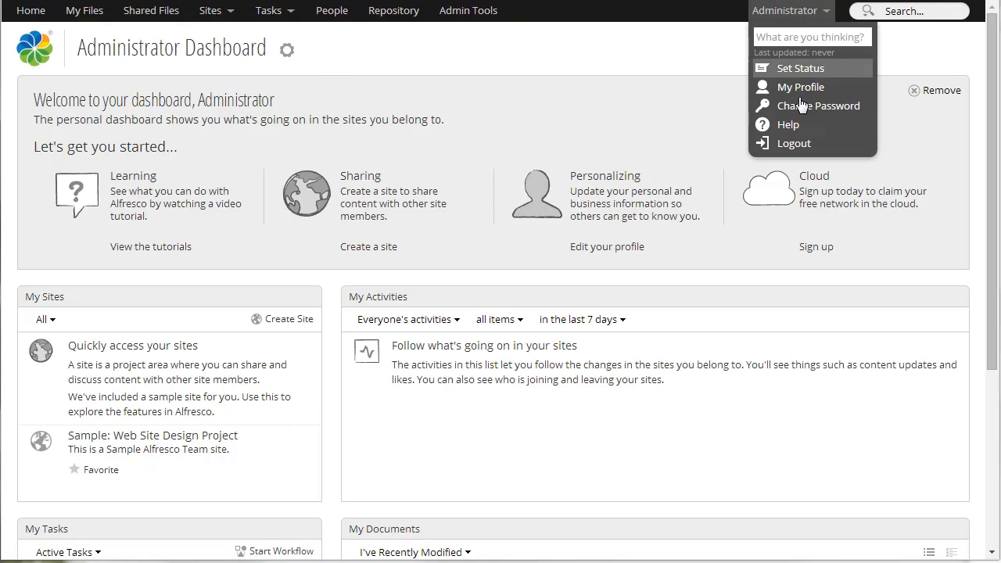
pyautogui.click(794, 143)
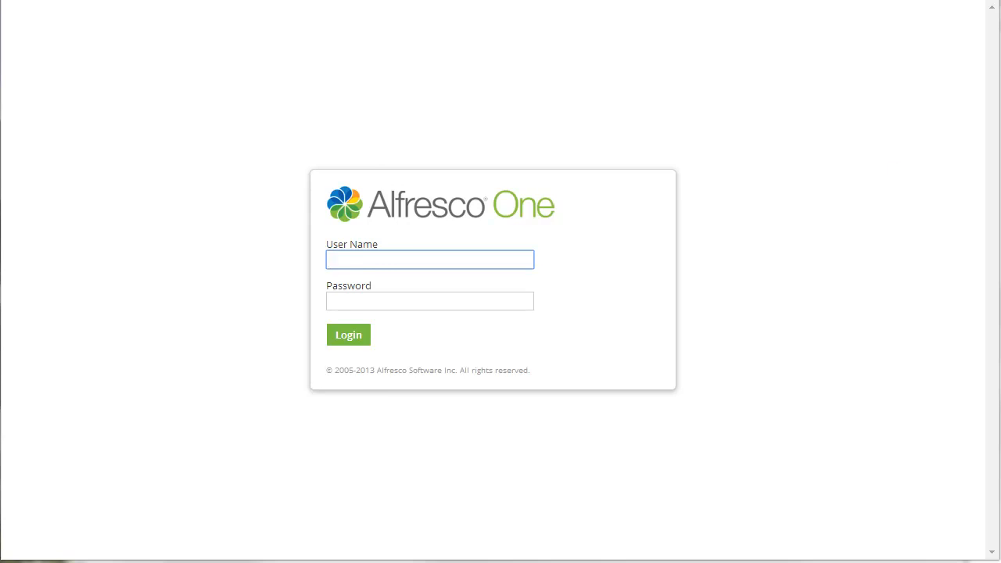
# - Stop the Tomcat Server in the Alfresco Enterprise 4.2.0 server manager
pyautogui.hotkey('alt', 'Tab')
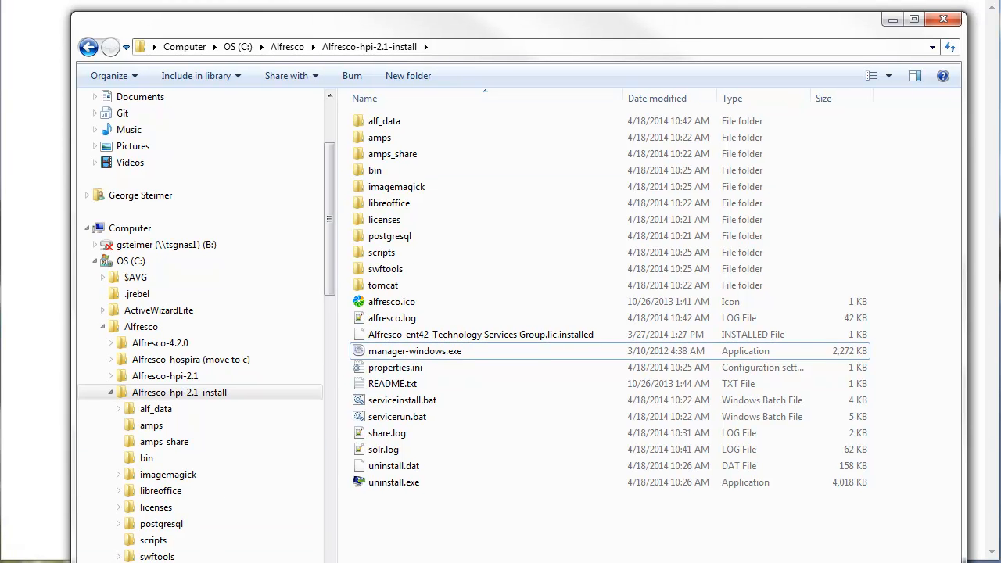
pyautogui.moveTo(227, 17); pyautogui.dragTo(307, 95)
pyautogui.click(524, 179)
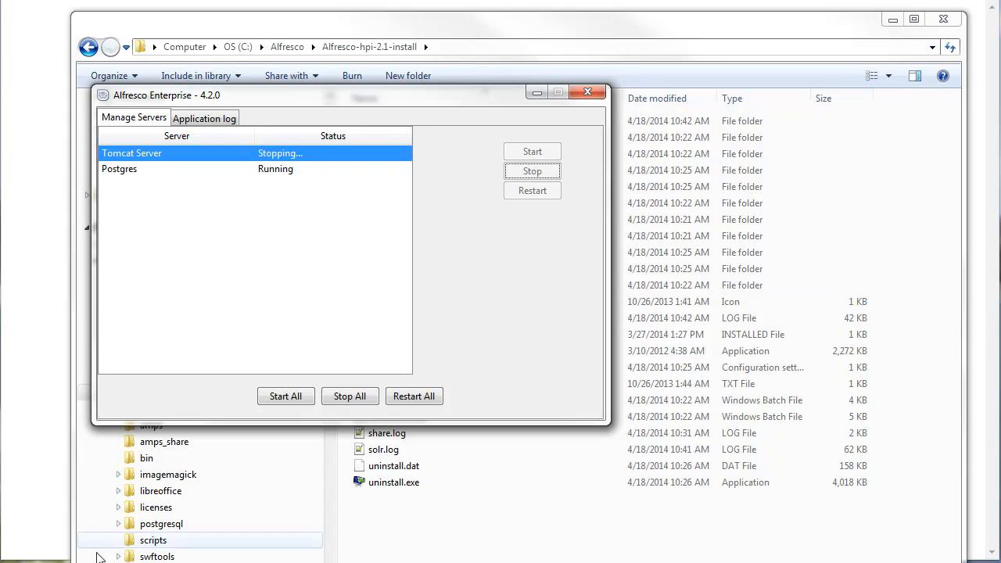
# - Copy tsgrp-opencontent.amp from the extracted HPI package into the amps folder of Alfresco-hpi-2.1-install
pyautogui.moveTo(88, 562)
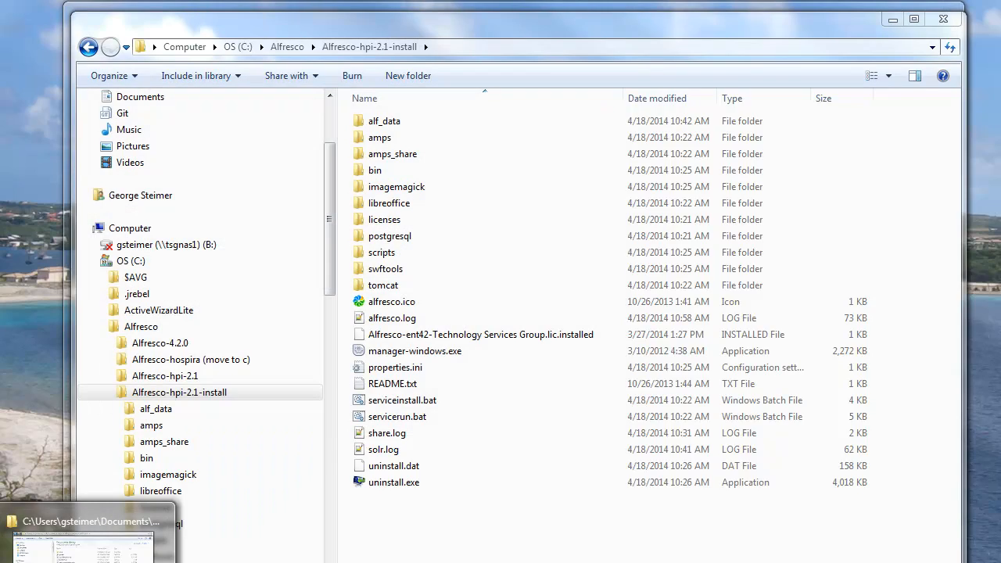
pyautogui.click(83, 548)
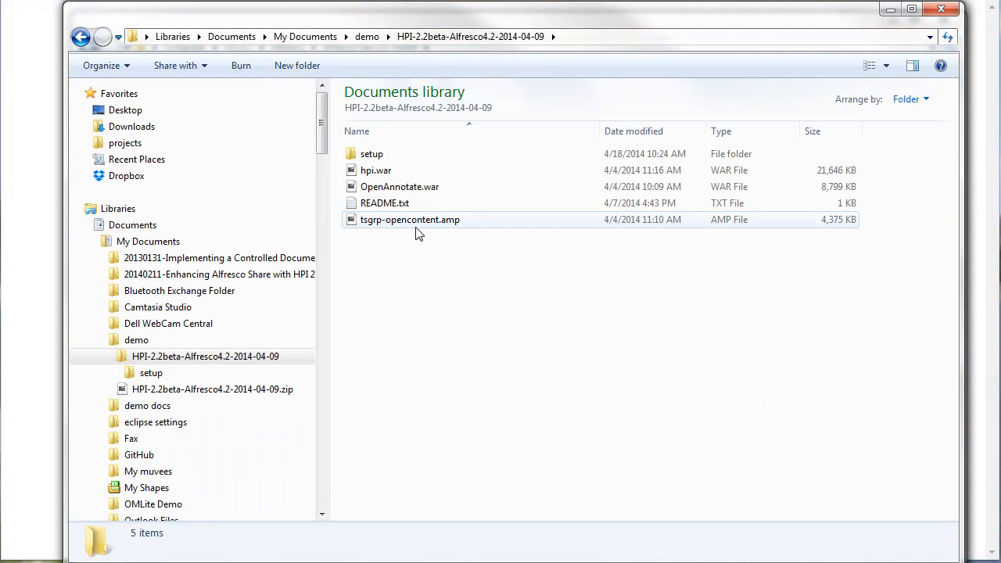
pyautogui.click(423, 220)
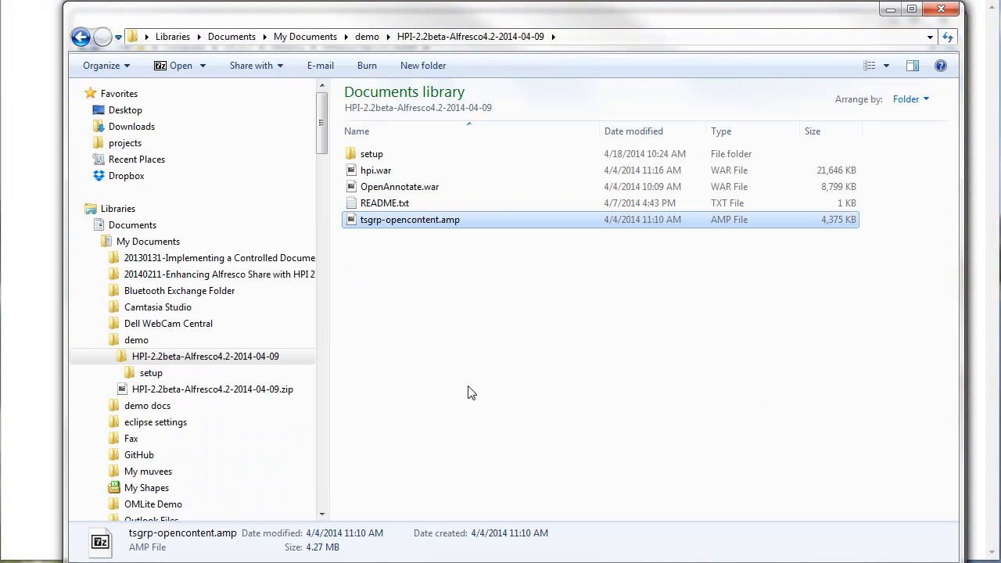
pyautogui.moveTo(86, 562)
pyautogui.click(84, 544)
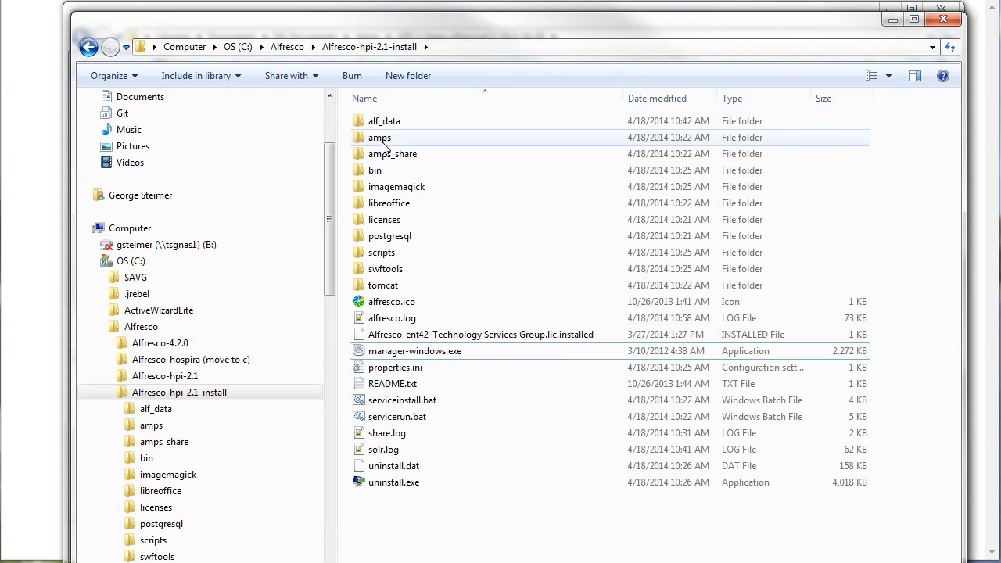
pyautogui.doubleClick(382, 139)
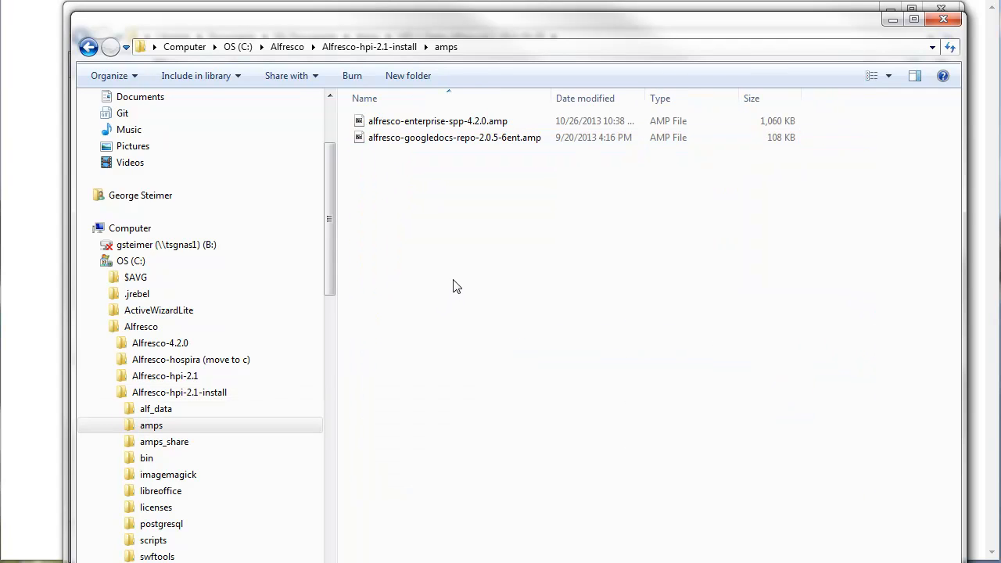
pyautogui.hotkey('ctrl', 'v')
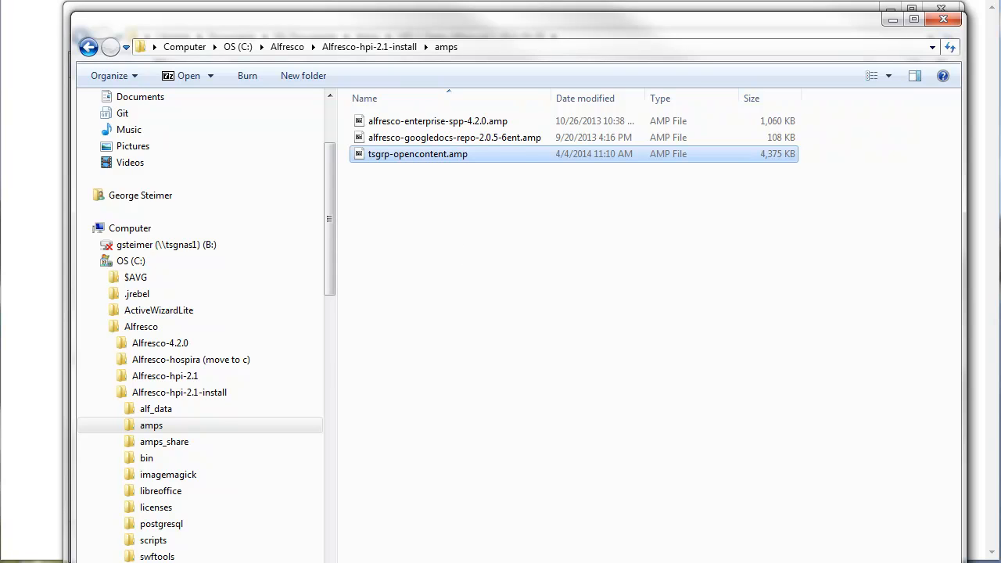
# - Check the Tomcat Server's status in the server manager and examine the installation's tomcat\webapps folder
pyautogui.hotkey('alt', 'Tab')
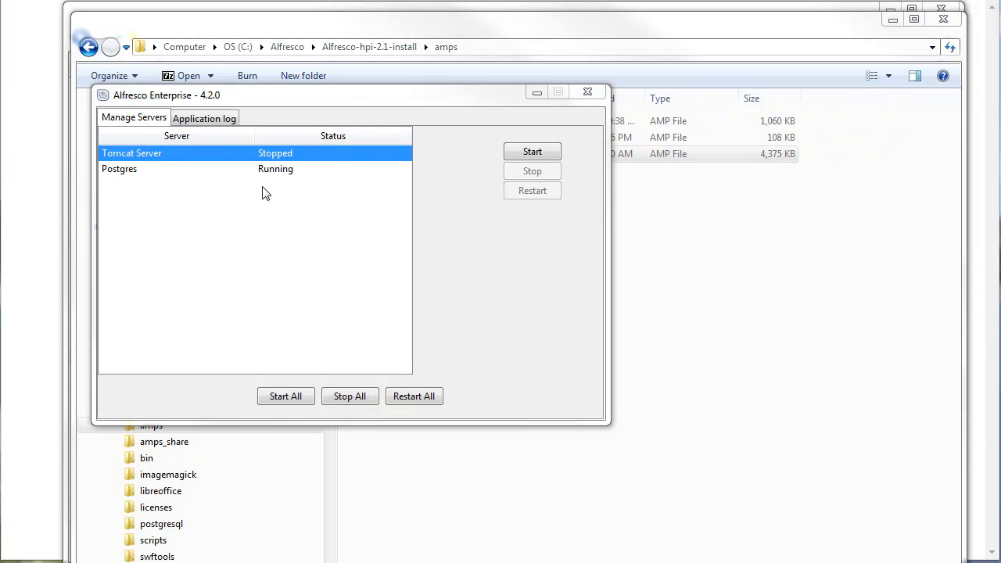
pyautogui.click(372, 37)
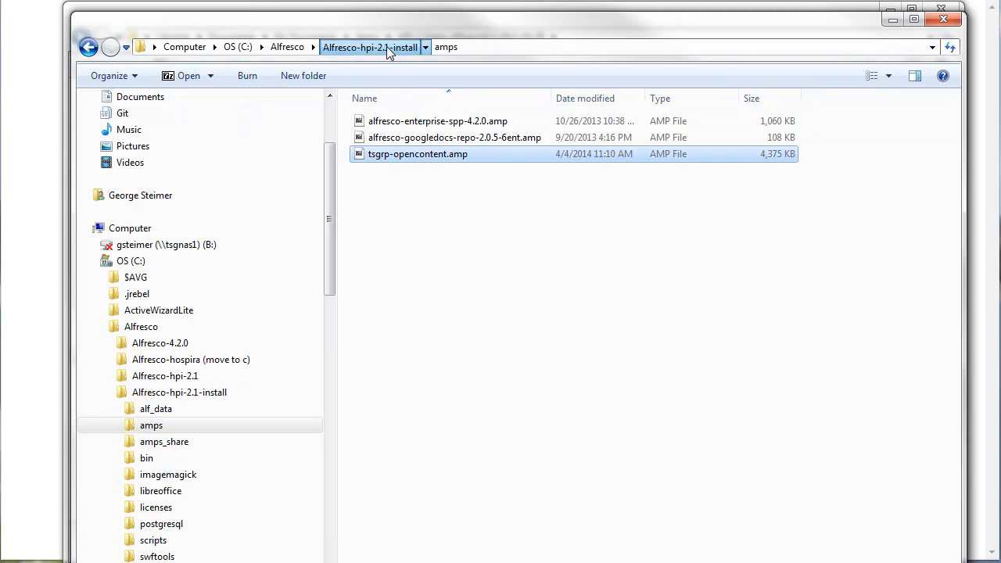
pyautogui.click(384, 46)
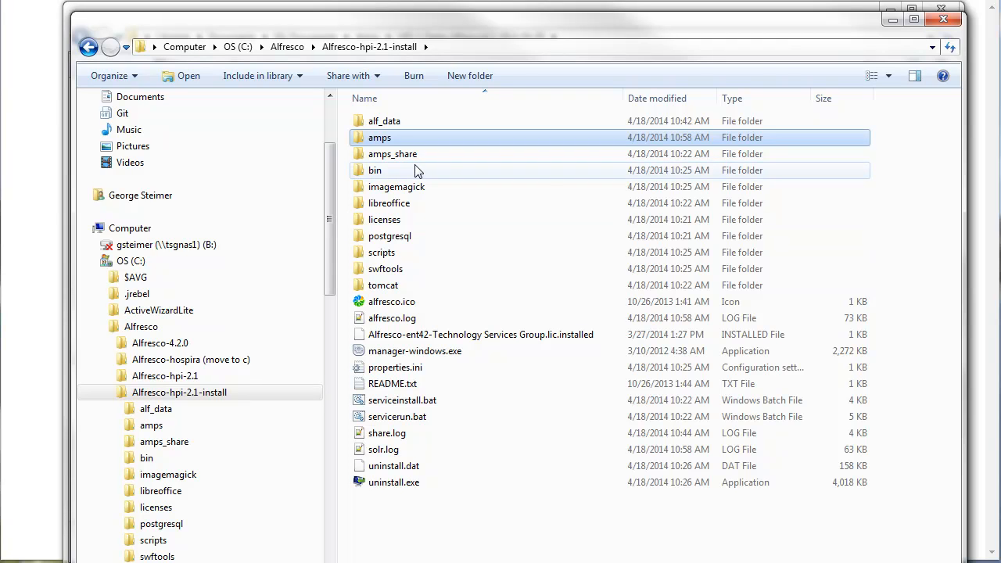
pyautogui.moveTo(415, 171)
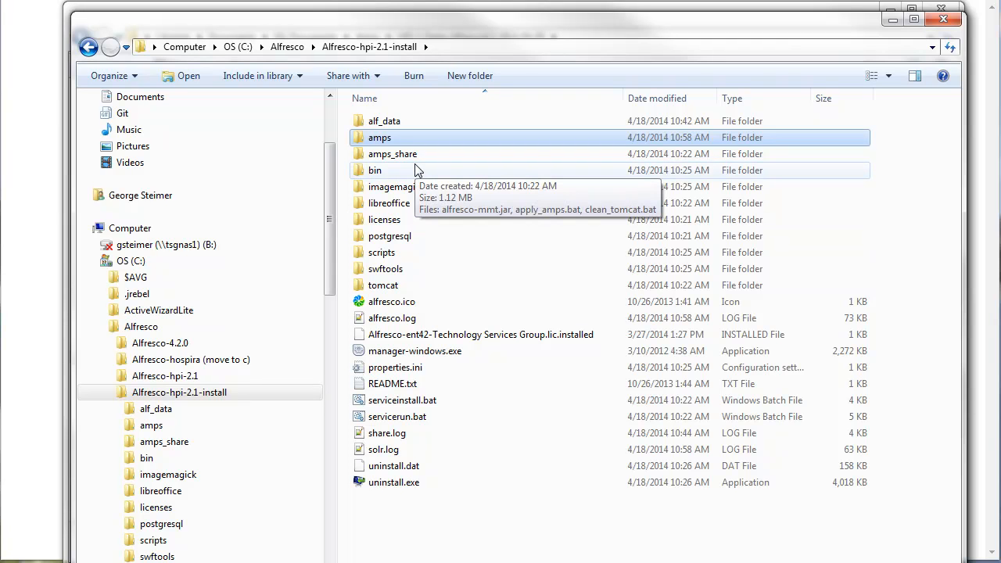
pyautogui.click(387, 284)
pyautogui.doubleClick(387, 285)
pyautogui.doubleClick(382, 257)
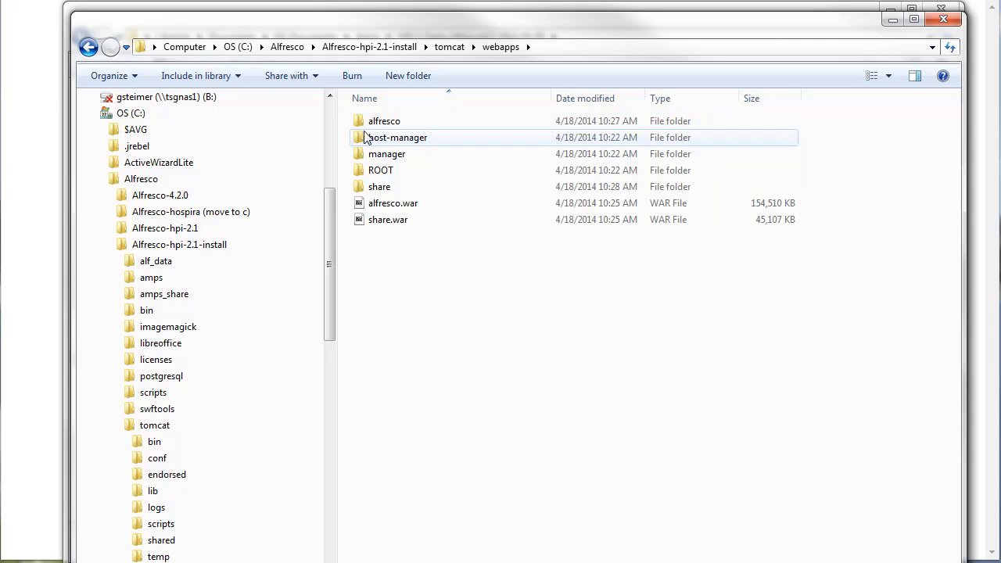
pyautogui.moveTo(377, 127)
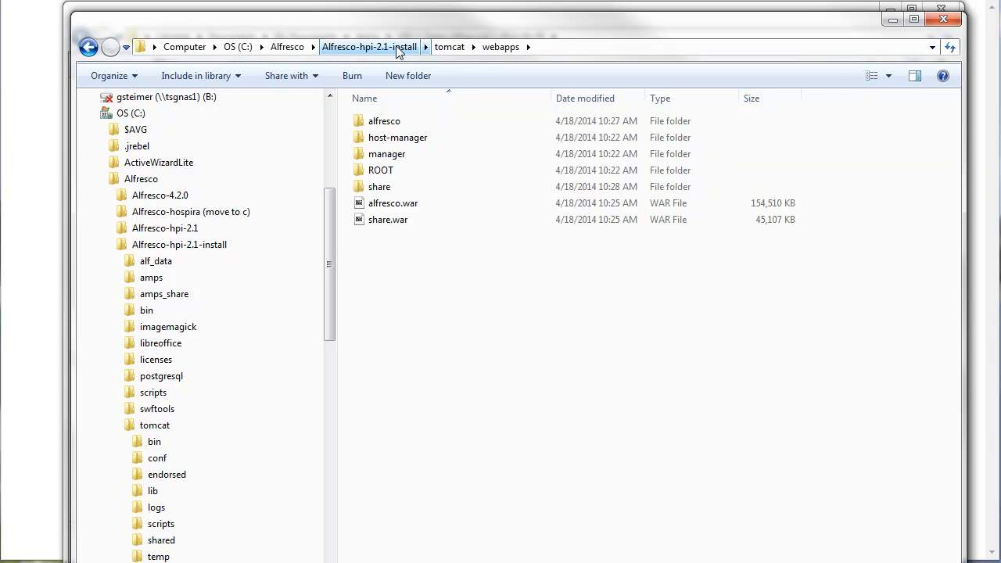
# - Create a new folder named ~webapps inside the tomcat folder
pyautogui.click(436, 48)
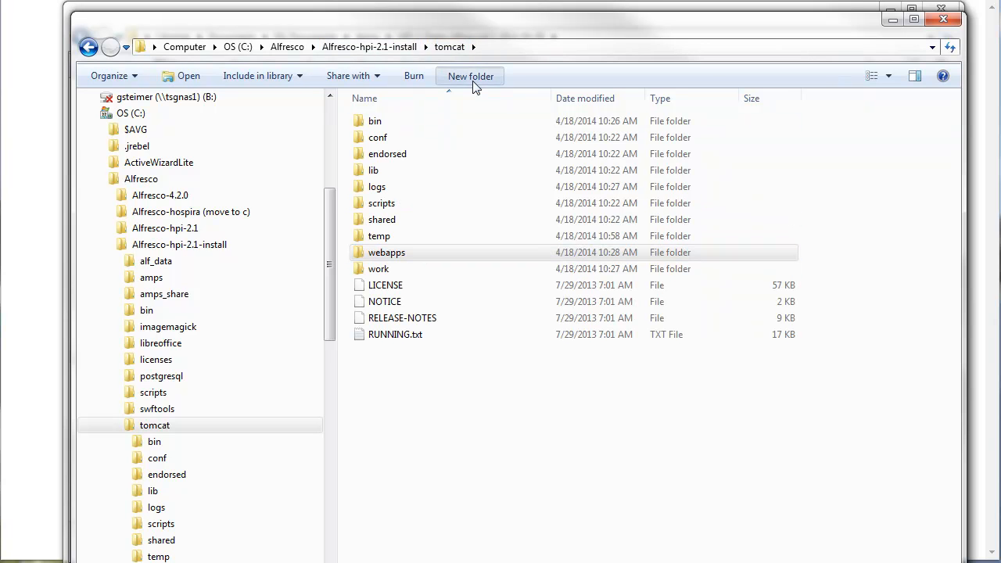
pyautogui.write('~webapps')
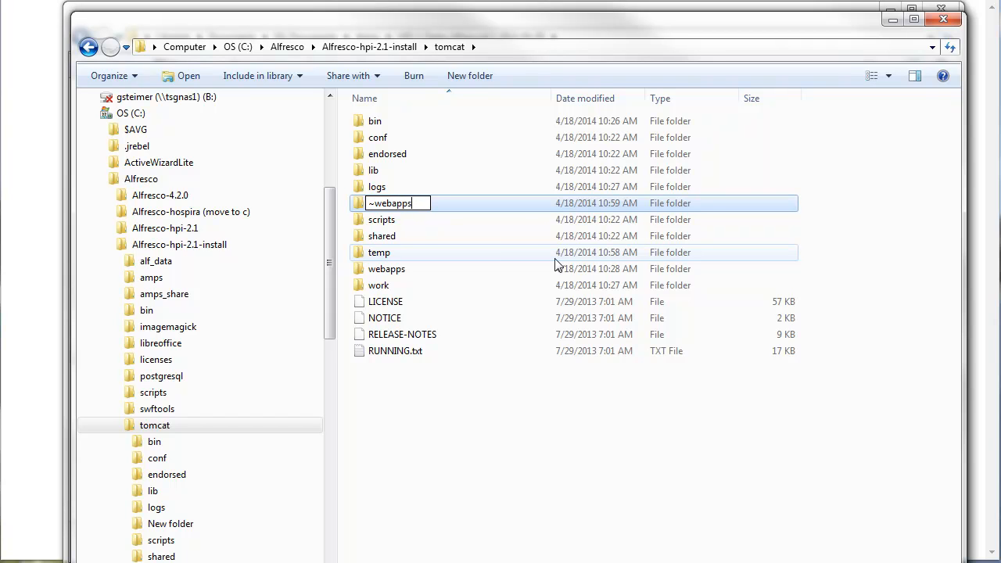
pyautogui.press('Return')
# - Move the alfresco folder from tomcat\webapps into the ~webapps folder
pyautogui.doubleClick(395, 268)
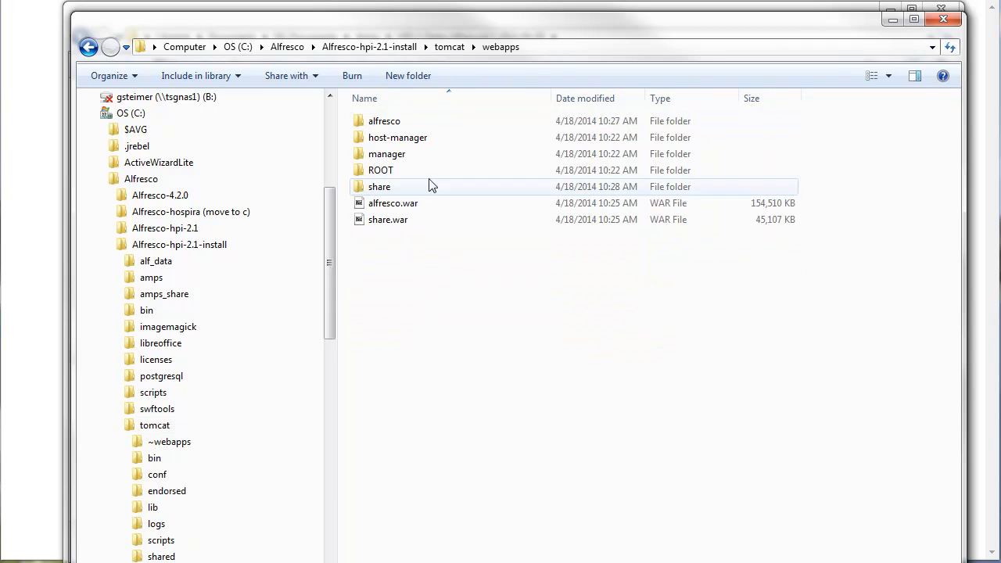
pyautogui.click(393, 127)
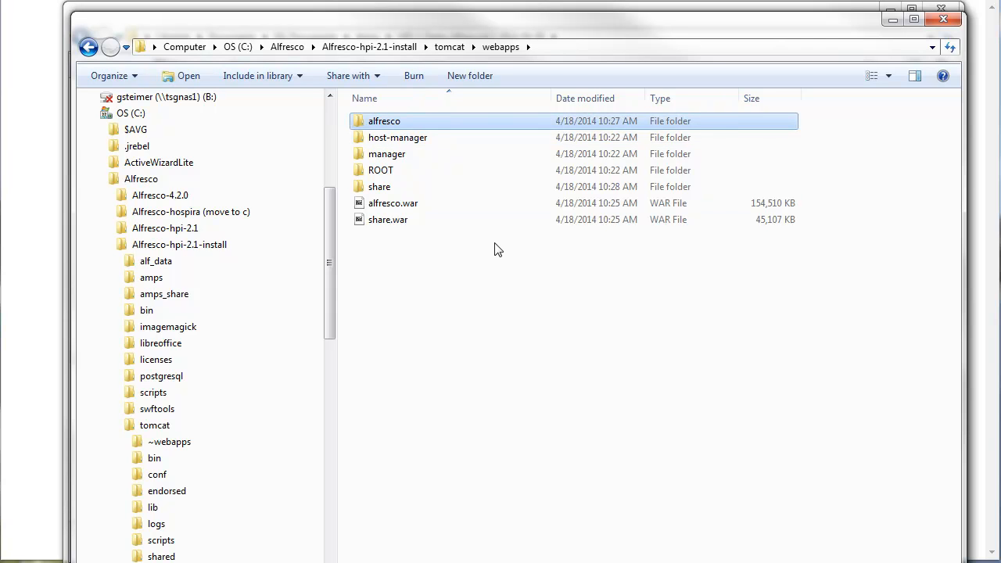
pyautogui.click(450, 47)
pyautogui.doubleClick(391, 122)
pyautogui.hotkey('ctrl', 'v')
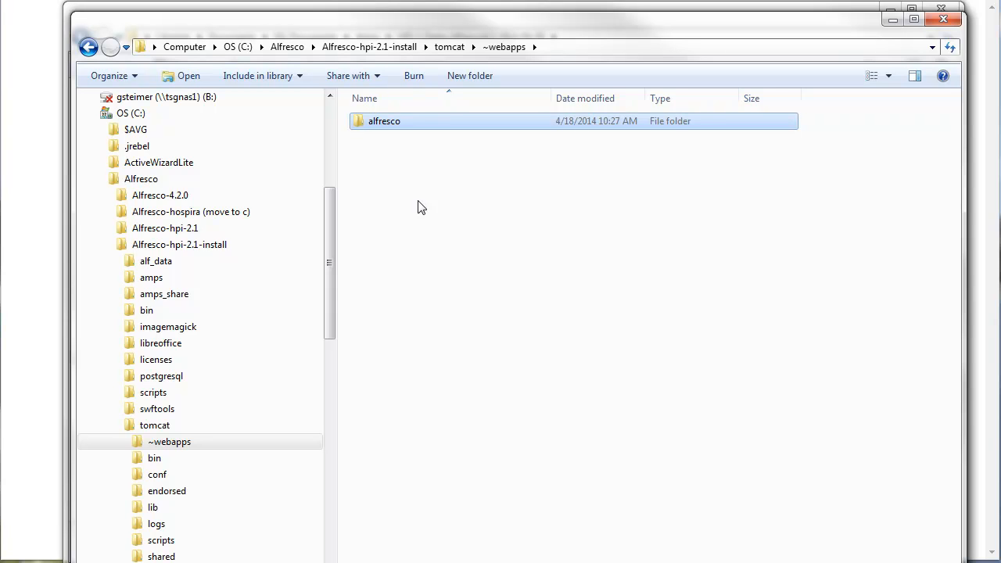
# - Open a command prompt in the Alfresco-hpi-2.1-install folder after checking its amps folder
pyautogui.click(452, 48)
pyautogui.click(405, 46)
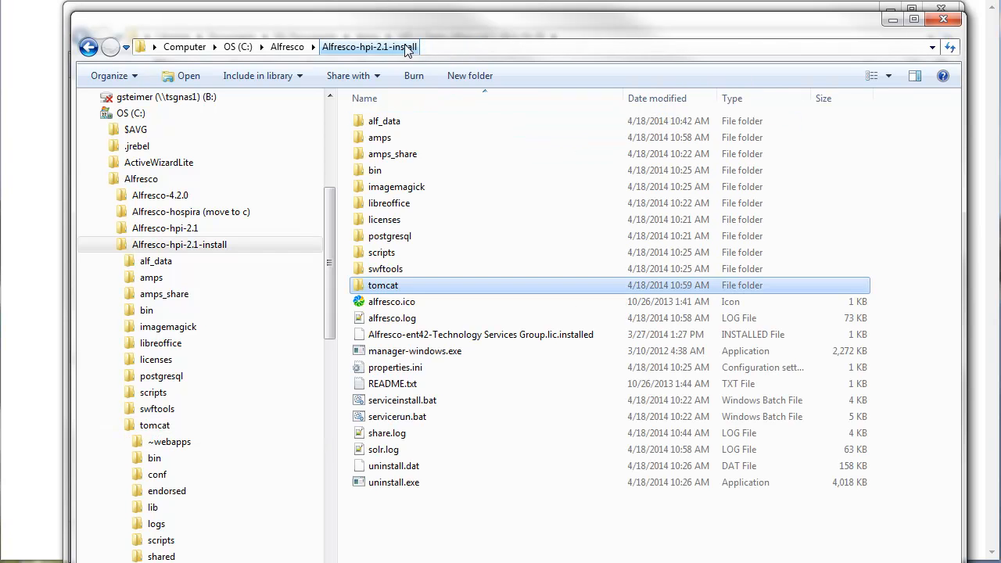
pyautogui.doubleClick(380, 137)
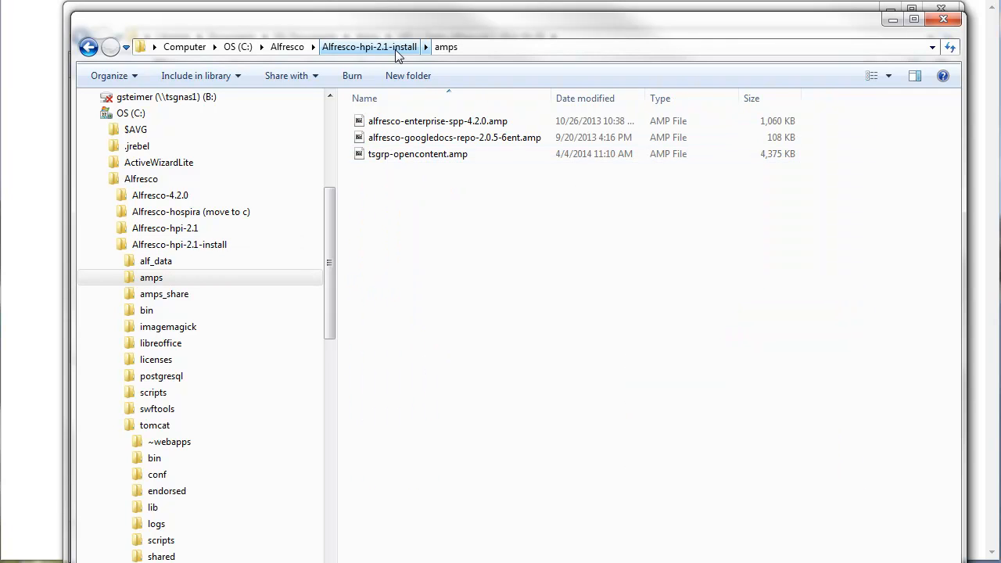
pyautogui.click(371, 47)
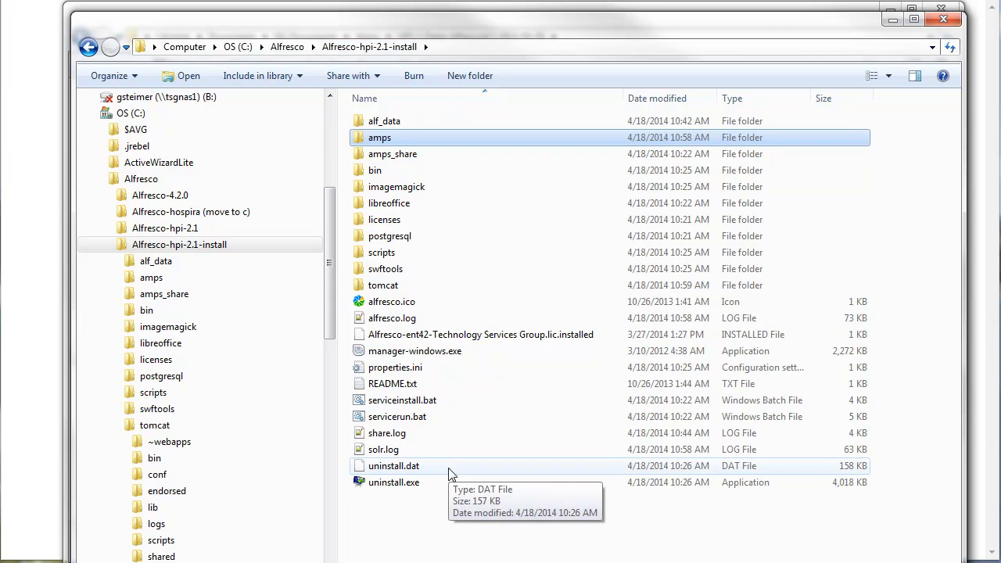
pyautogui.click(384, 47)
pyautogui.write('cmd')
pyautogui.press('Return')
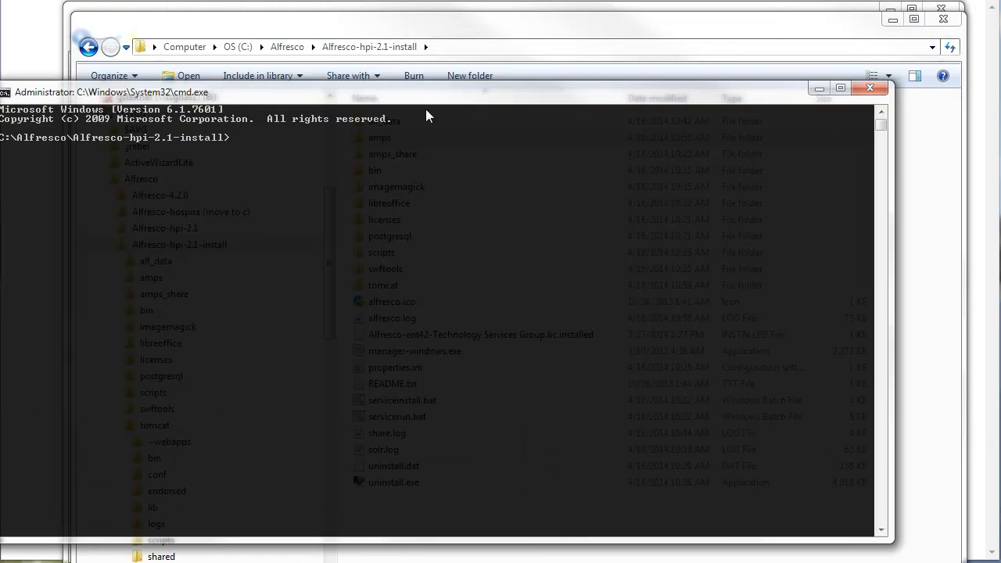
pyautogui.moveTo(425, 109); pyautogui.dragTo(453, 77)
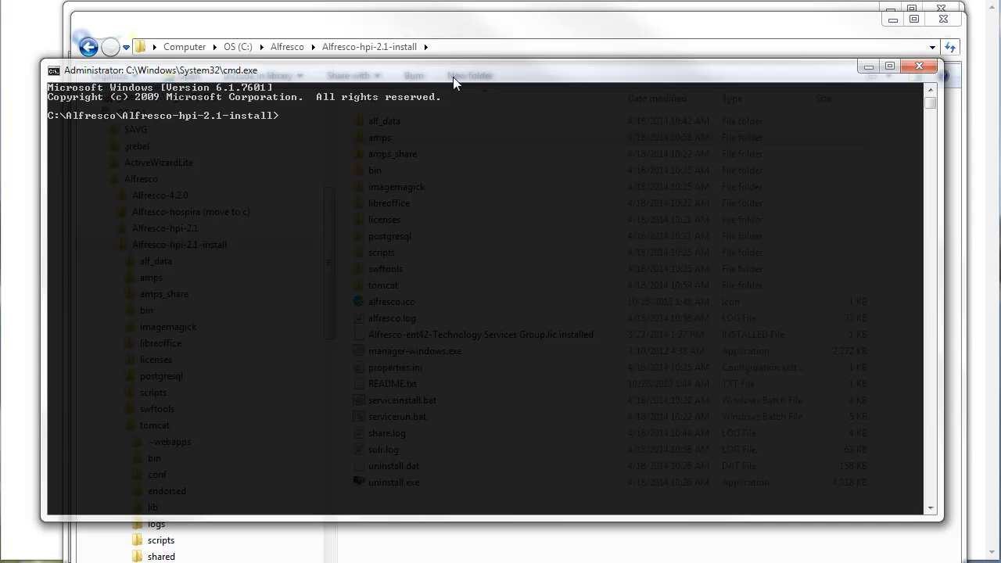
# - Run java -jar bin/alfresco-mmt.jar install amps/tsgrp-opencontent.amp tomcat/webapps/alfresco.war -force -verbose in the command prompt
pyautogui.write('jav')
pyautogui.write('a -')
pyautogui.write('har')
pyautogui.press('BackSpace')
pyautogui.press('BackSpace')
pyautogui.press('BackSpace')
pyautogui.write('jar bin/alfresco-mmt.jar install am')
pyautogui.write('ps')
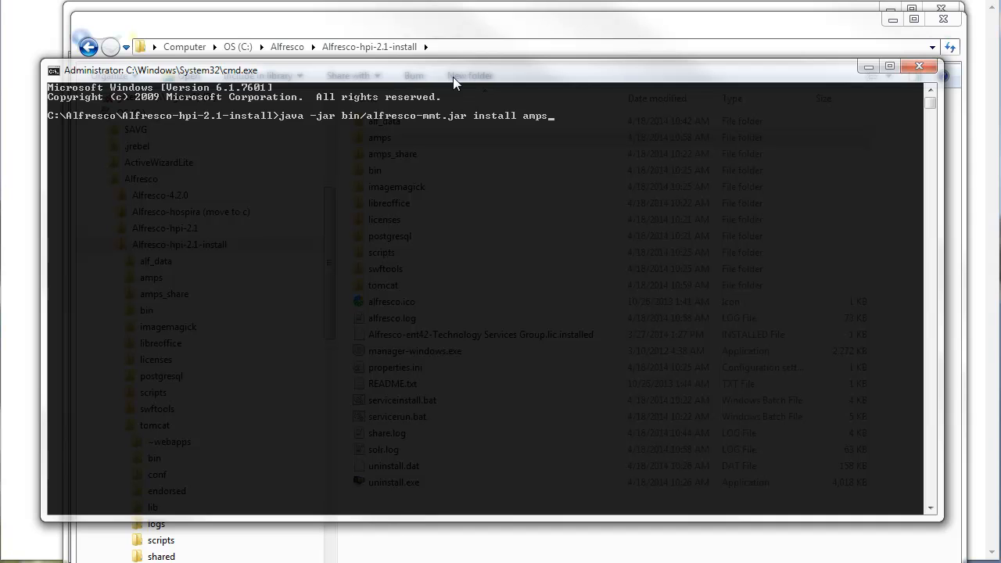
pyautogui.write('/tsgrp-opencontent.amp tomcat/')
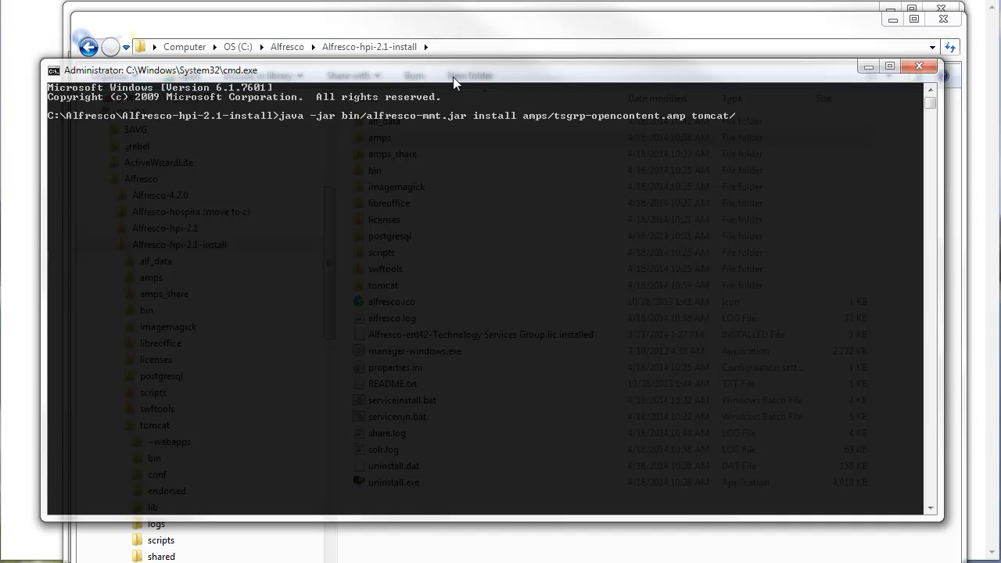
pyautogui.write('webapps/alfresco.war -force -verbose')
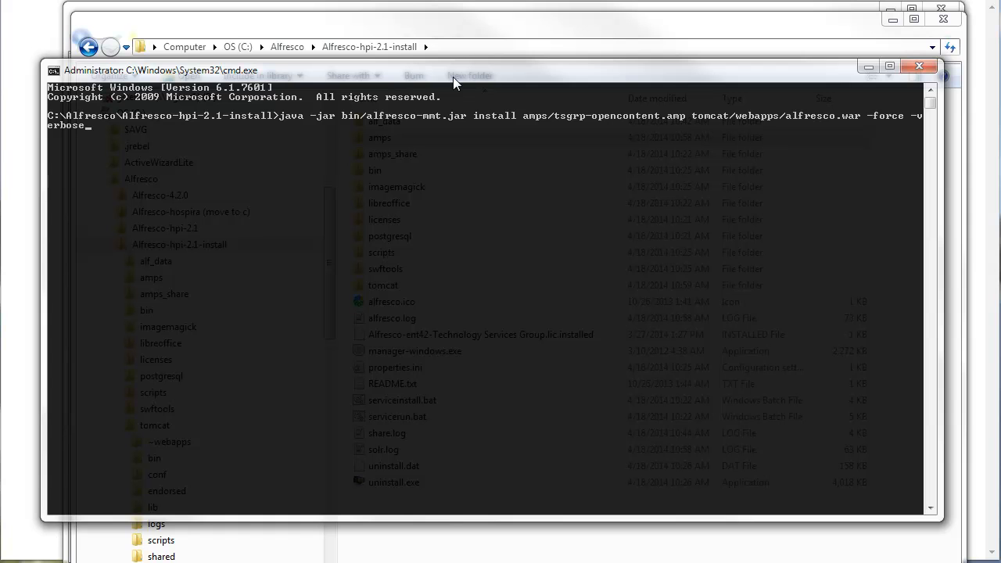
pyautogui.press('Return')
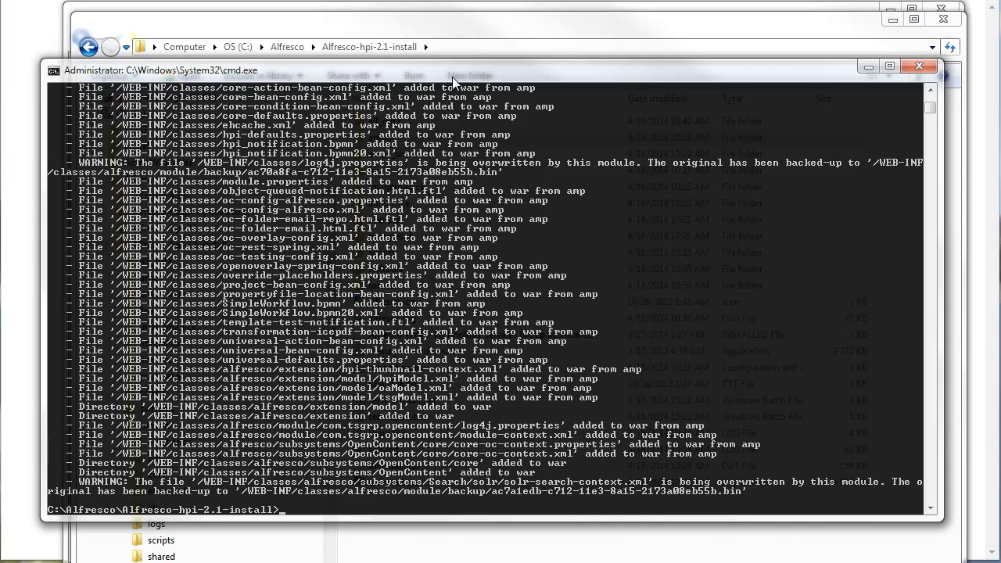
# - Check the installation's tomcat\webapps folder and start the Tomcat Server in the server manager
pyautogui.click(444, 50)
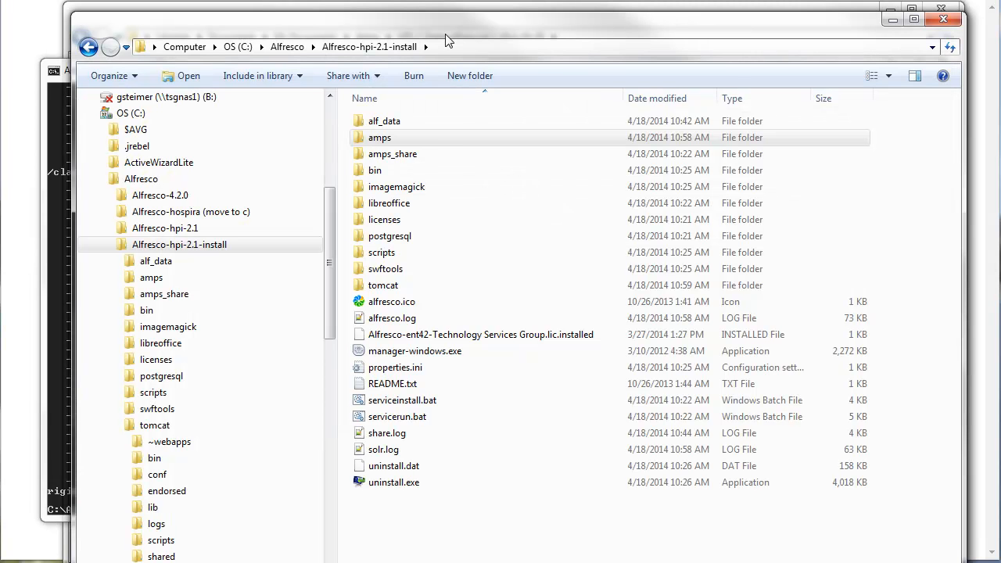
pyautogui.doubleClick(405, 284)
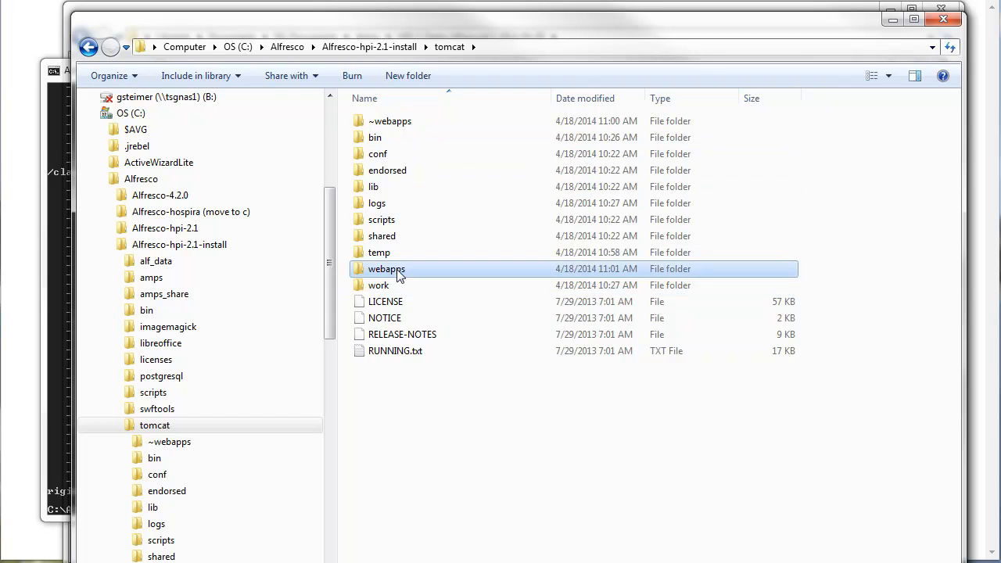
pyautogui.doubleClick(397, 270)
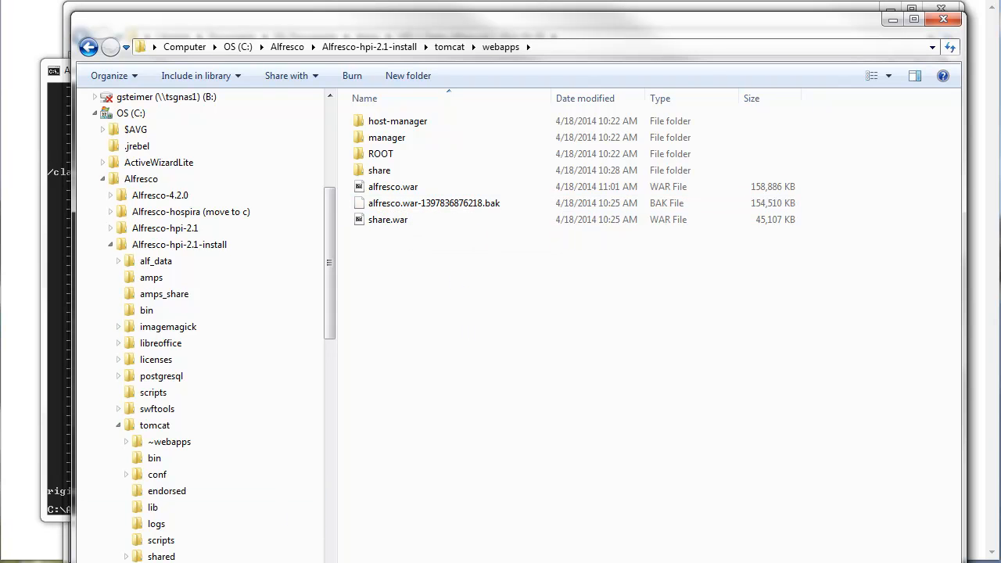
pyautogui.moveTo(344, 98); pyautogui.dragTo(458, 142)
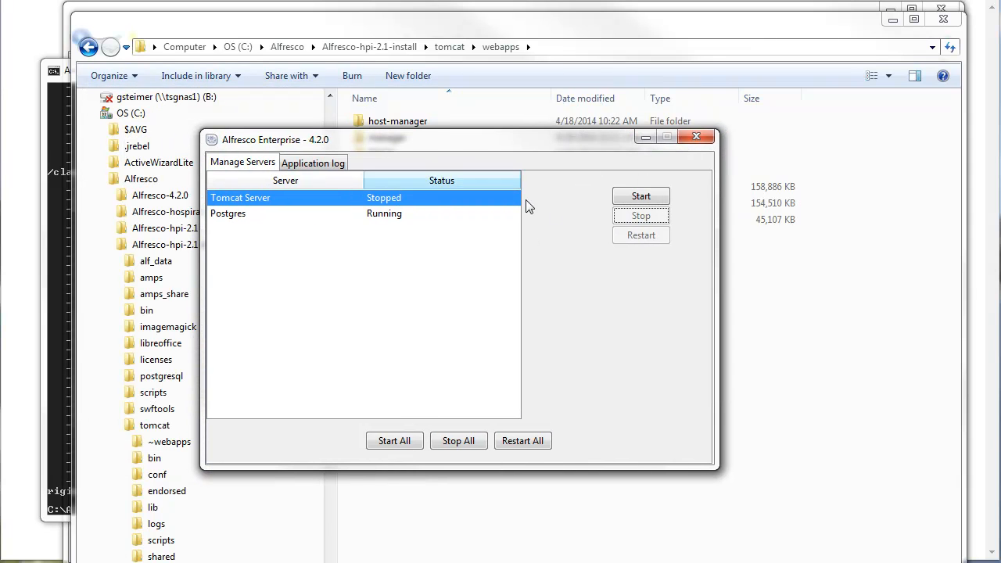
pyautogui.click(640, 198)
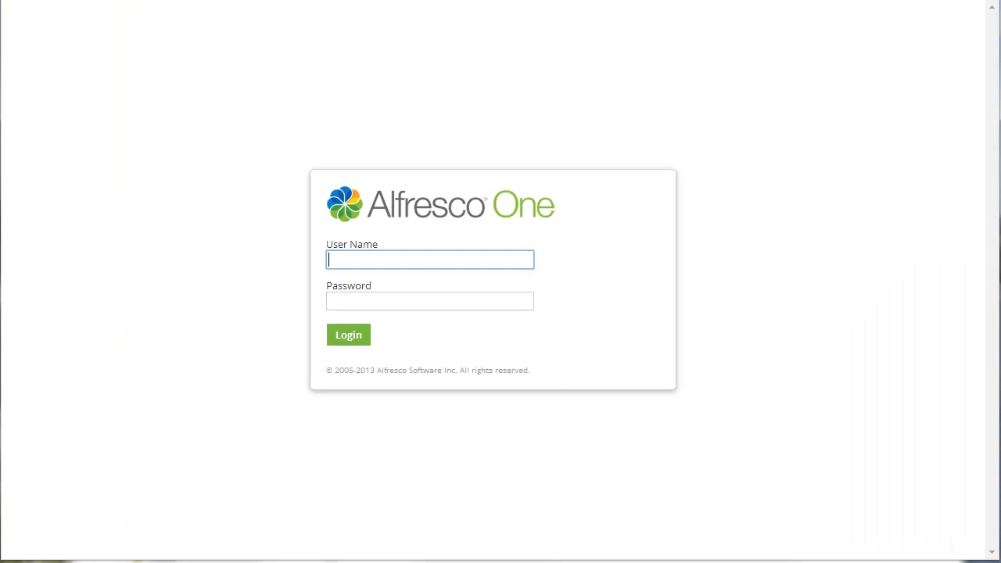
# - Test the Alfresco login by entering the administrator's user name and account password, and log out from the dashboard
pyautogui.write('admin')
pyautogui.press('Tab')
pyautogui.write('admin')
pyautogui.press('Return')
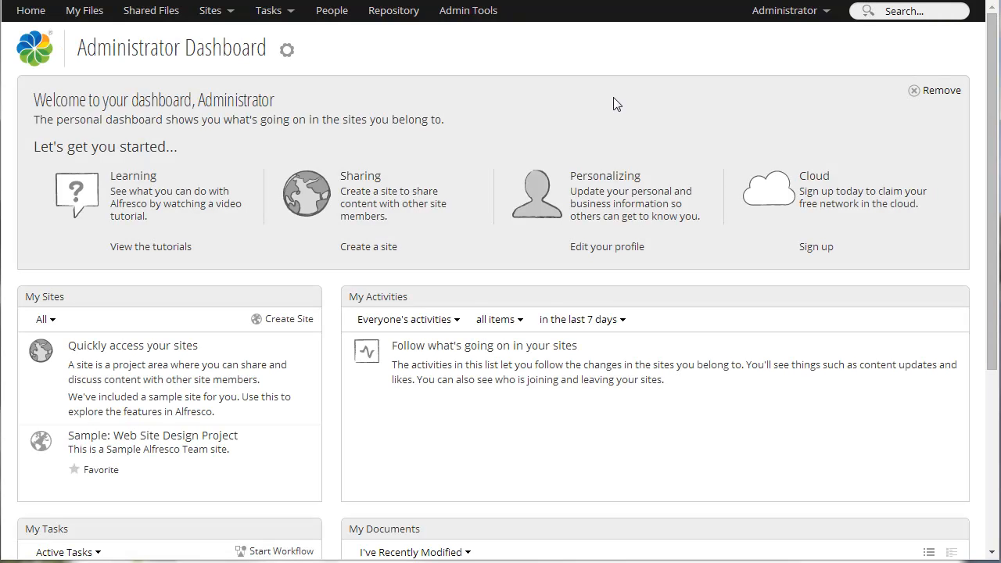
pyautogui.click(783, 10)
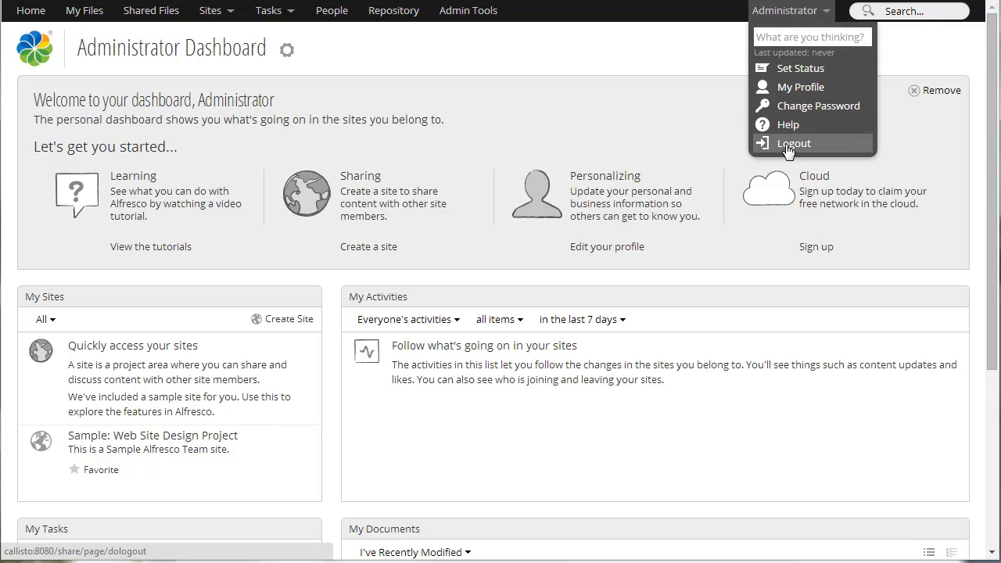
pyautogui.click(788, 146)
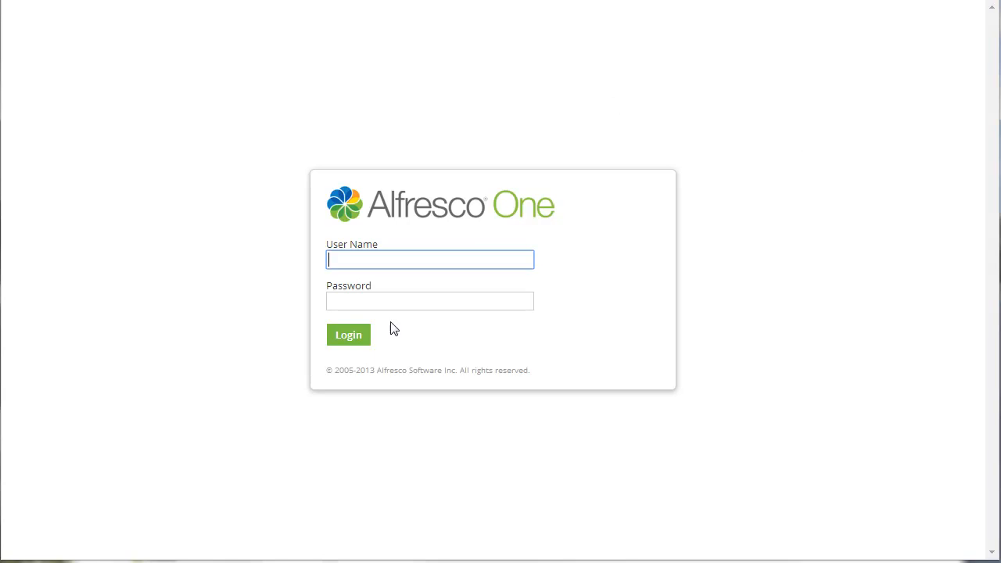
# - Switch to the server manager and stop the Tomcat Server
pyautogui.click(233, 562)
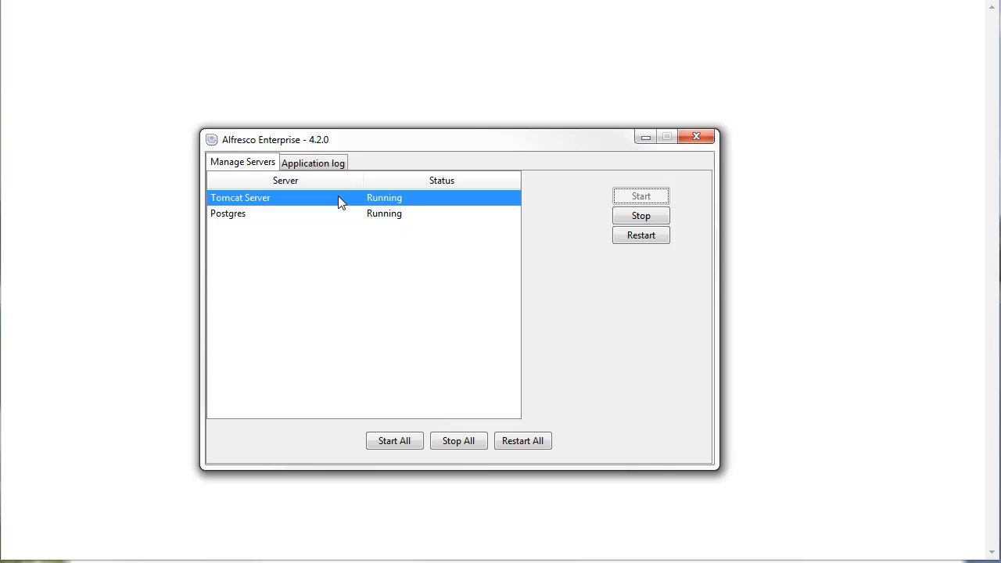
pyautogui.click(643, 219)
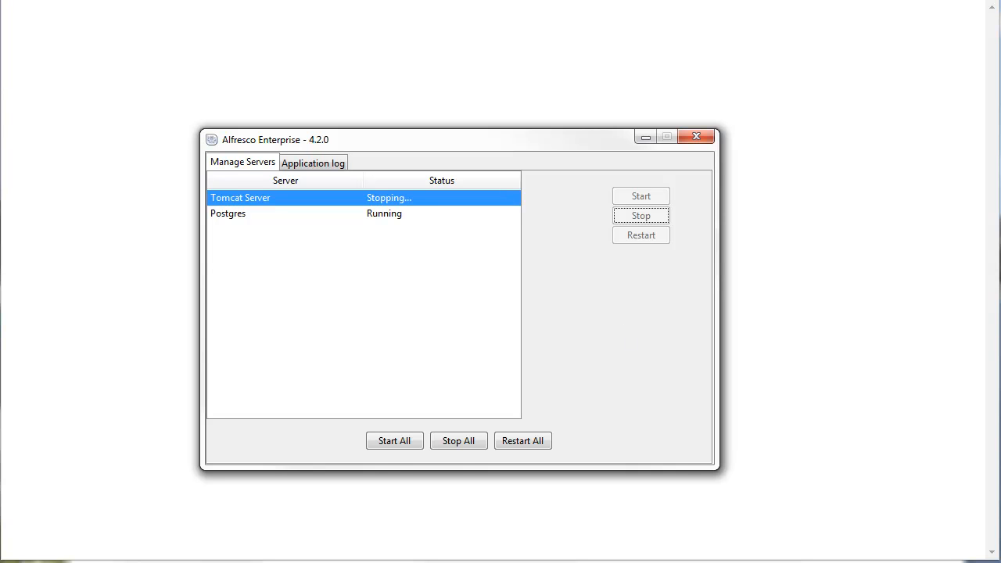
# - Open web.xml from the tomcat\webapps\alfresco\WEB-INF folder for editing and bring its window fully into view
pyautogui.hotkey('alt', 'Tab')
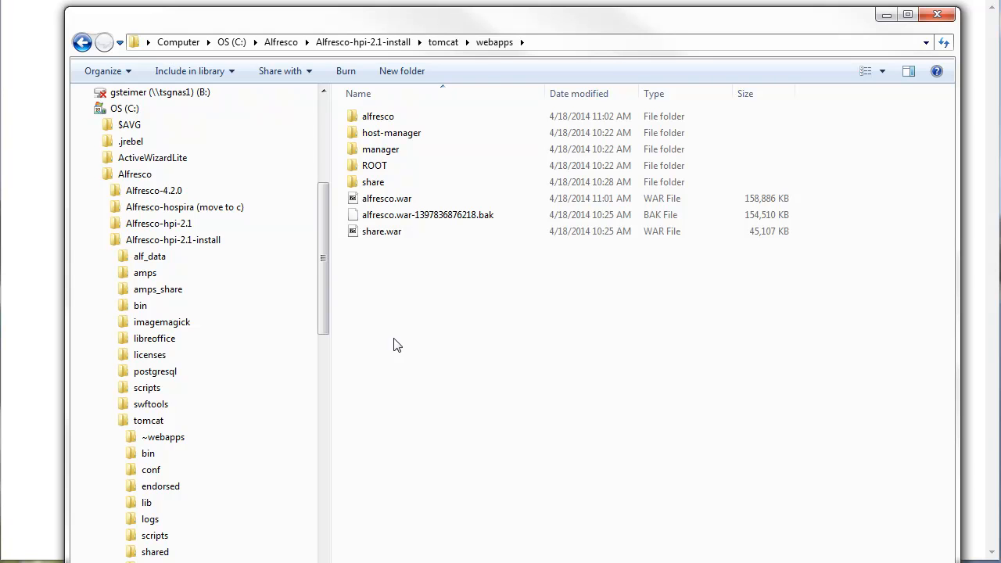
pyautogui.click(450, 47)
pyautogui.doubleClick(378, 269)
pyautogui.doubleClick(381, 119)
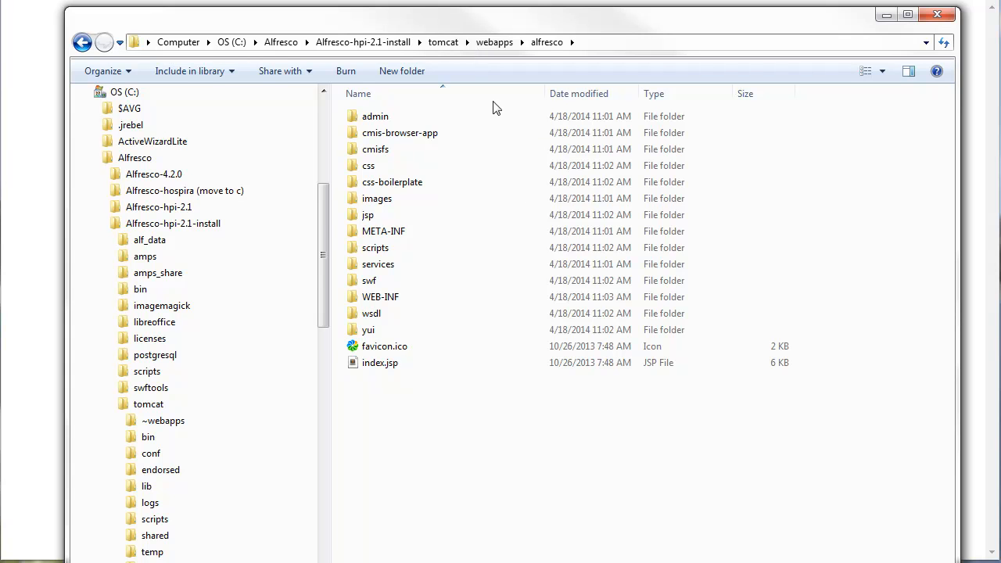
pyautogui.doubleClick(354, 296)
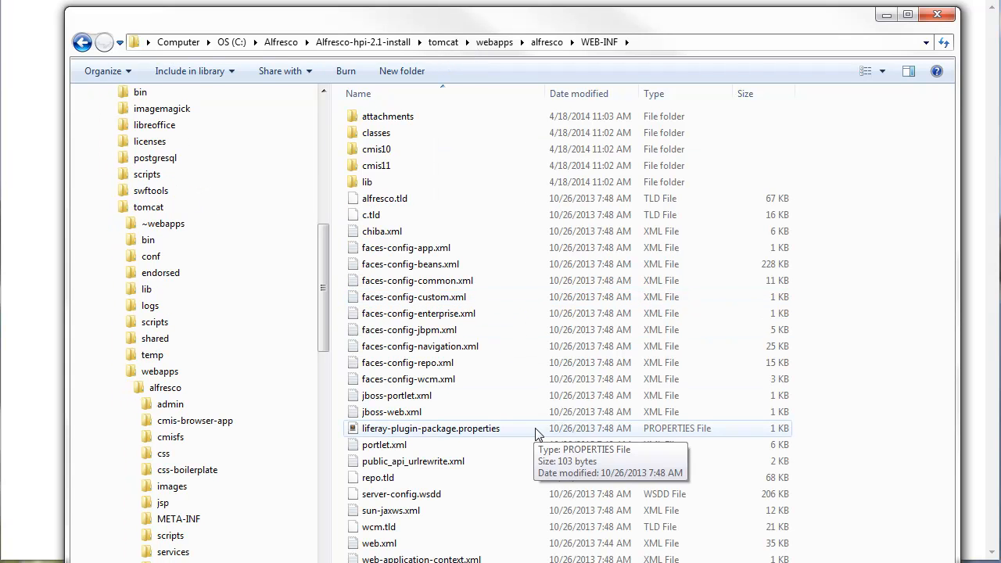
pyautogui.click(379, 543)
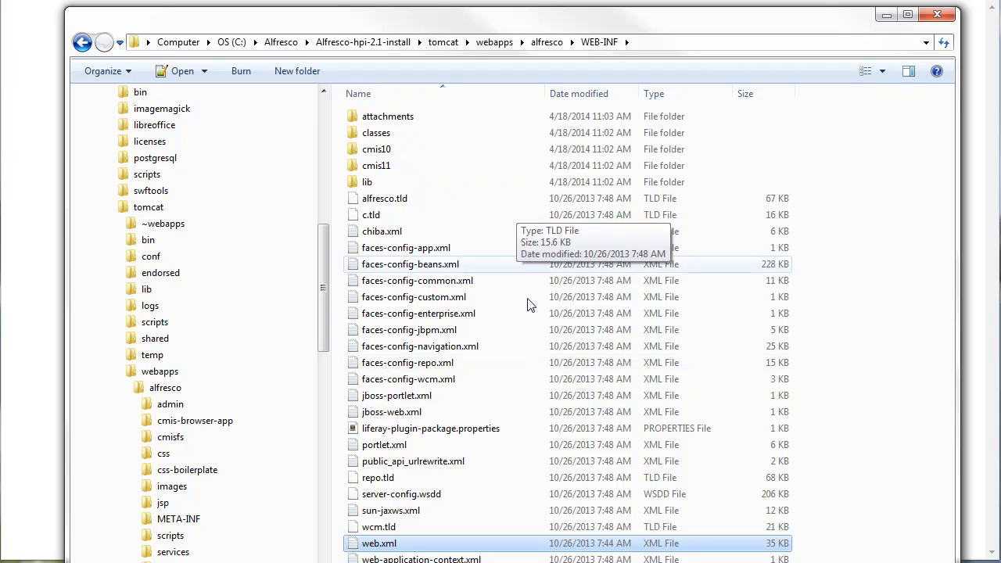
pyautogui.doubleClick(379, 543)
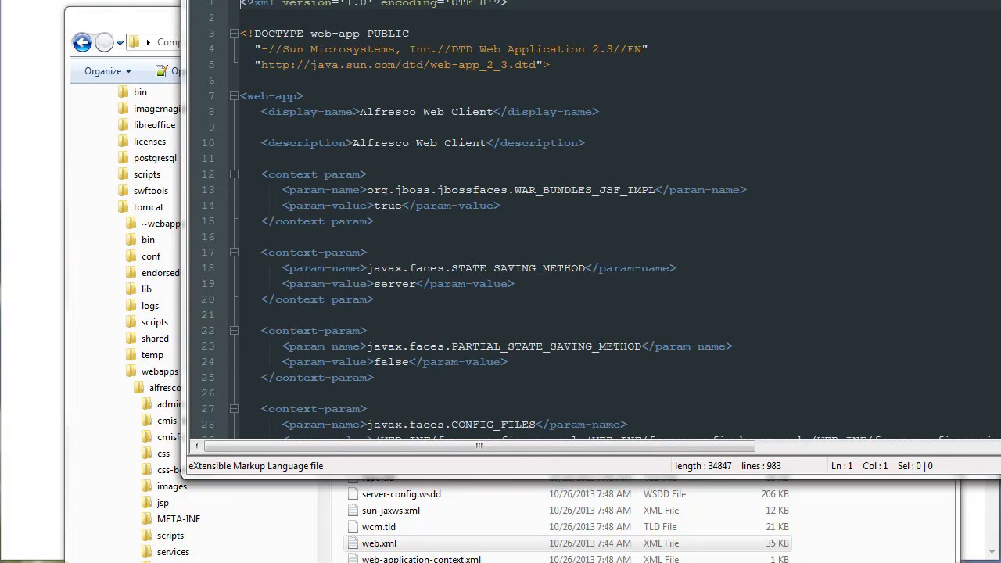
pyautogui.moveTo(359, 0); pyautogui.dragTo(194, 8)
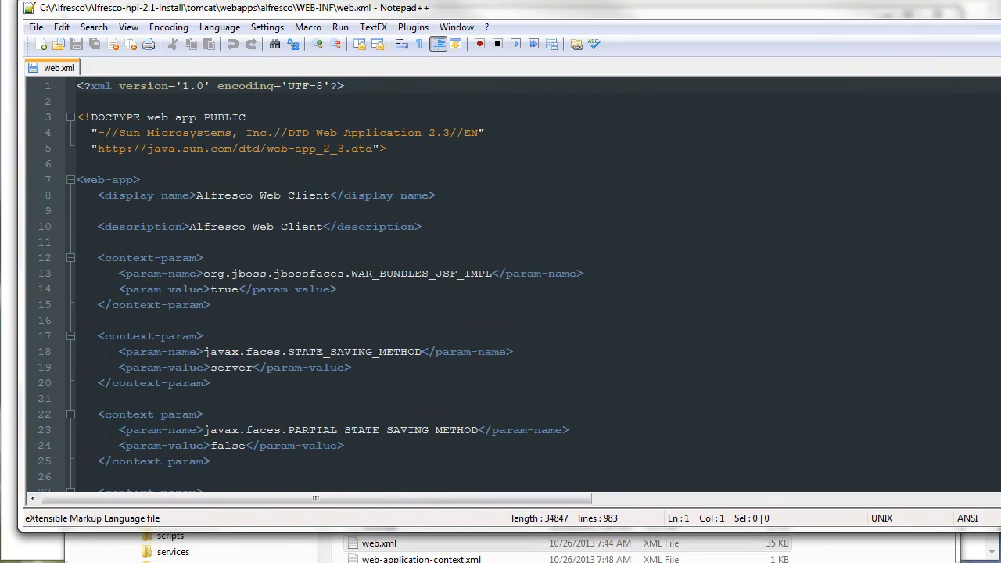
# - Insert two blank lines in web.xml between the last Vaadin Application Servlet mapping and the session-config element
pyautogui.scroll(-20, 500, 281)
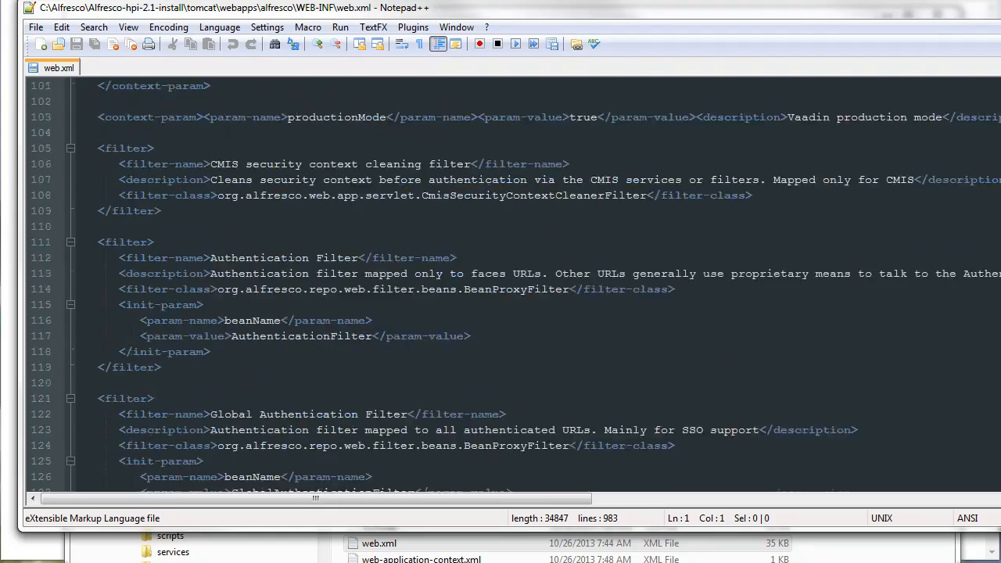
pyautogui.scroll(-1, 495, 287)
pyautogui.scroll(-20, 494, 286)
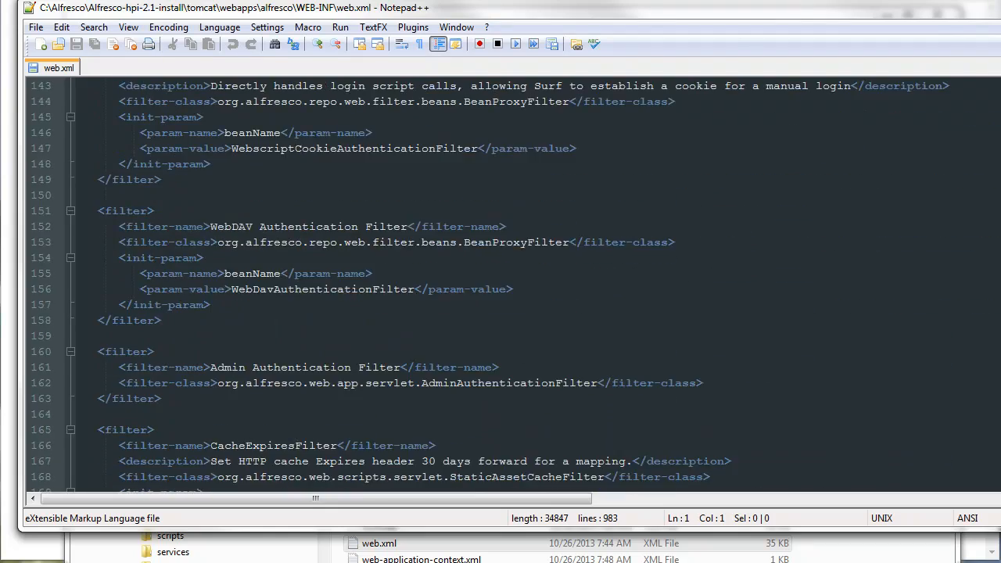
pyautogui.scroll(-20, 501, 282)
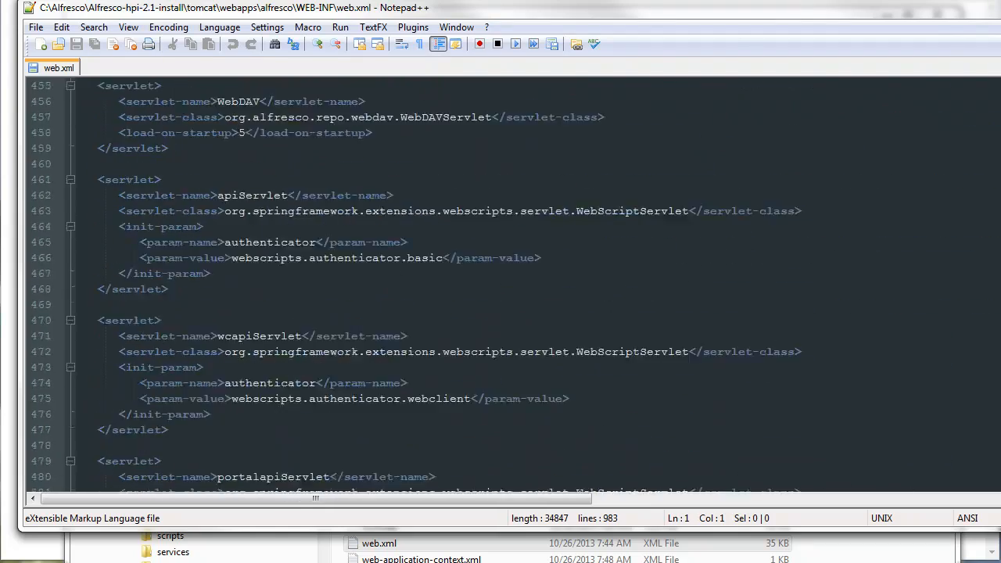
pyautogui.scroll(-20, 500, 282)
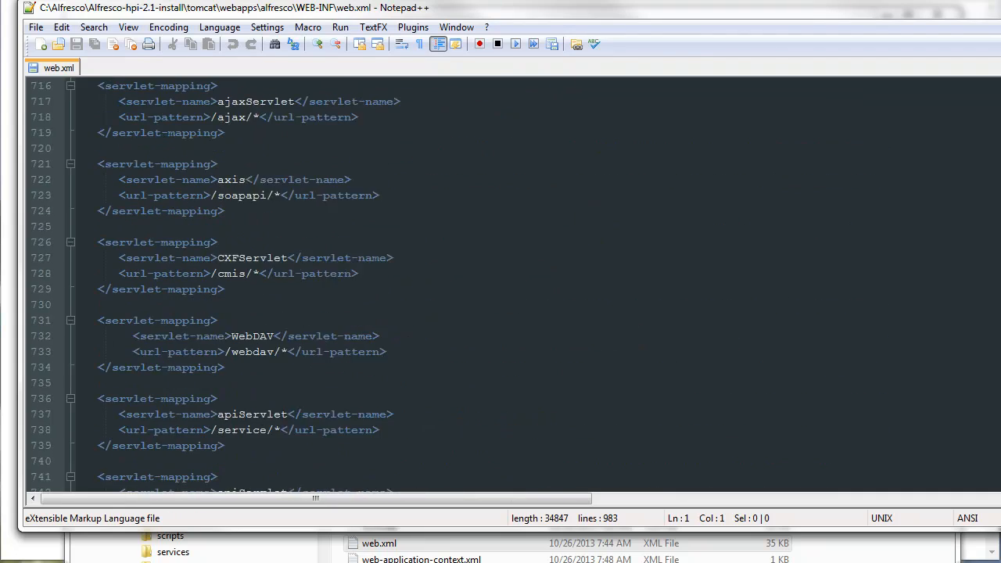
pyautogui.scroll(-12, 500, 281)
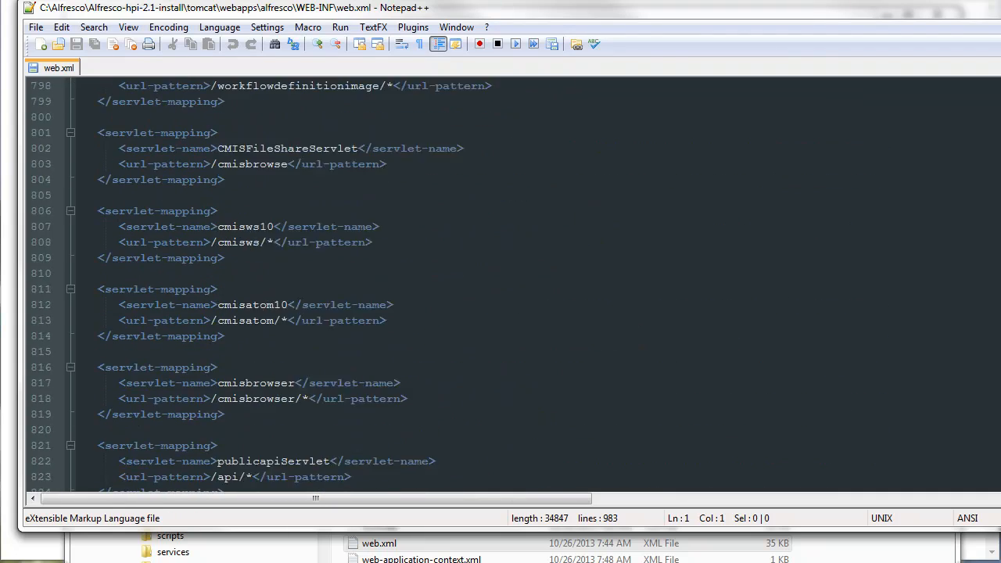
pyautogui.click(474, 274)
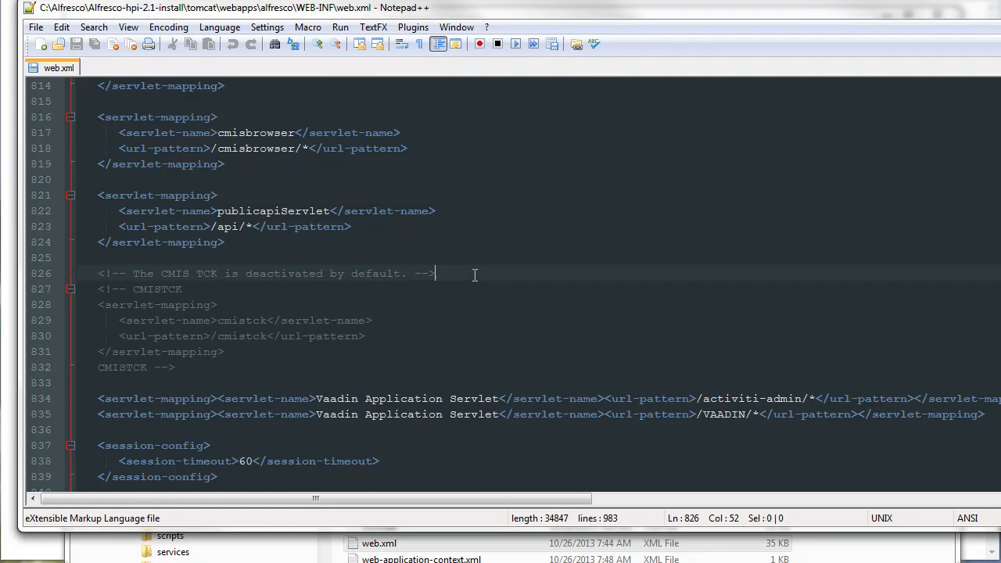
pyautogui.scroll(-4, 474, 275)
pyautogui.click(247, 227)
pyautogui.press('Down')
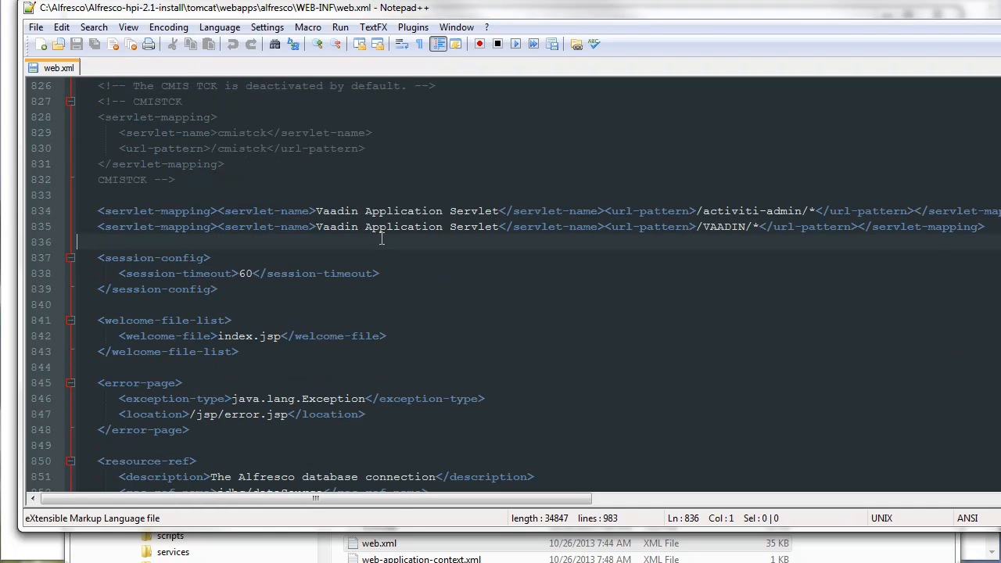
pyautogui.press('Return')
pyautogui.press('Return')
pyautogui.press('Up')
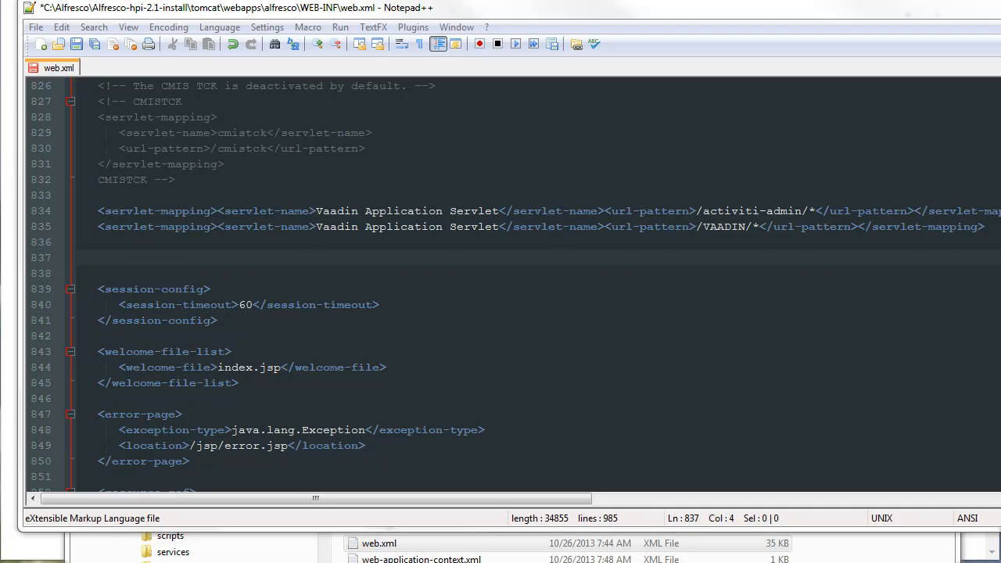
# - Paste the TSG OpenContent block with the rest servlet and its /rest/* mapping below the Vaadin mappings, and indent it one level
pyautogui.press('Left')
pyautogui.press('Left')
pyautogui.write('<!-- TSG OpenContent --> <servlet>     <servlet-name>rest</servlet-name>     <servlet-class>org.springframework.web.servlet.DispatcherServlet</servlet-class>         <init-param>             <param-name>contextConfigLocation</param-name>             <param-value>/WEB-INF/classes/oc-rest-spring.xml</param-value>         </init-param>     <load-on-startup>1</load-on-startup> </servlet>  <servlet-mapping>     <servlet-name>rest</servlet-name>     <url-pattern>/rest/*</url-pattern> </servlet-mapping> <!-- End TSG OpenContent -->')
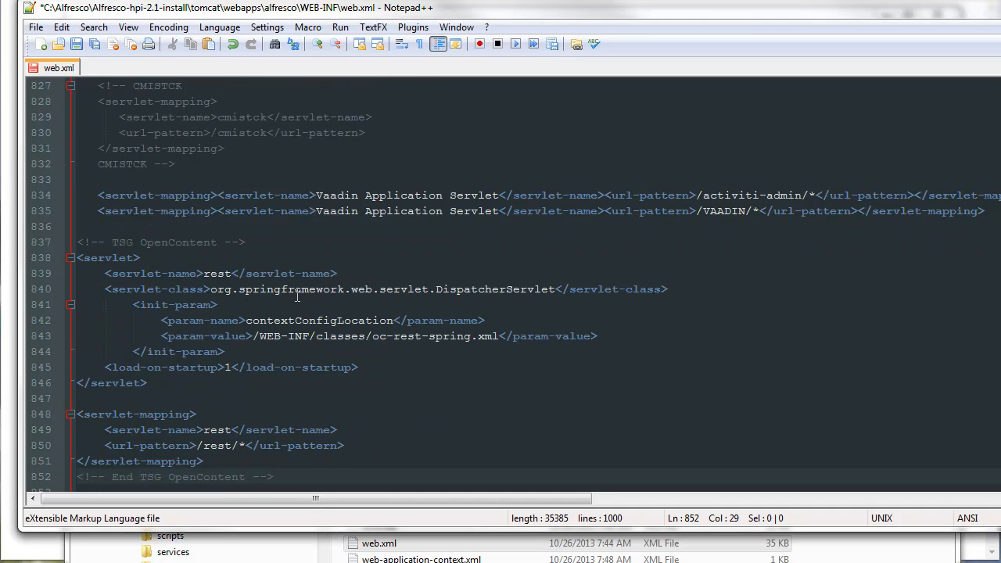
pyautogui.hotkey('shift', 'Up')
pyautogui.hotkey('shift', 'Up')
pyautogui.hotkey('shift', 'Up')
pyautogui.hotkey('shift', 'Up')
pyautogui.hotkey('shift', 'Up')
pyautogui.hotkey('shift', 'Up')
pyautogui.hotkey('shift', 'Up')
pyautogui.hotkey('shift', 'Up')
pyautogui.hotkey('shift', 'Up')
pyautogui.hotkey('shift', 'Up')
pyautogui.hotkey('shift', 'Up')
pyautogui.hotkey('shift', 'Up')
pyautogui.hotkey('shift', 'Up')
pyautogui.hotkey('shift', 'Up')
pyautogui.hotkey('shift', 'Up')
pyautogui.hotkey('shift', 'Up')
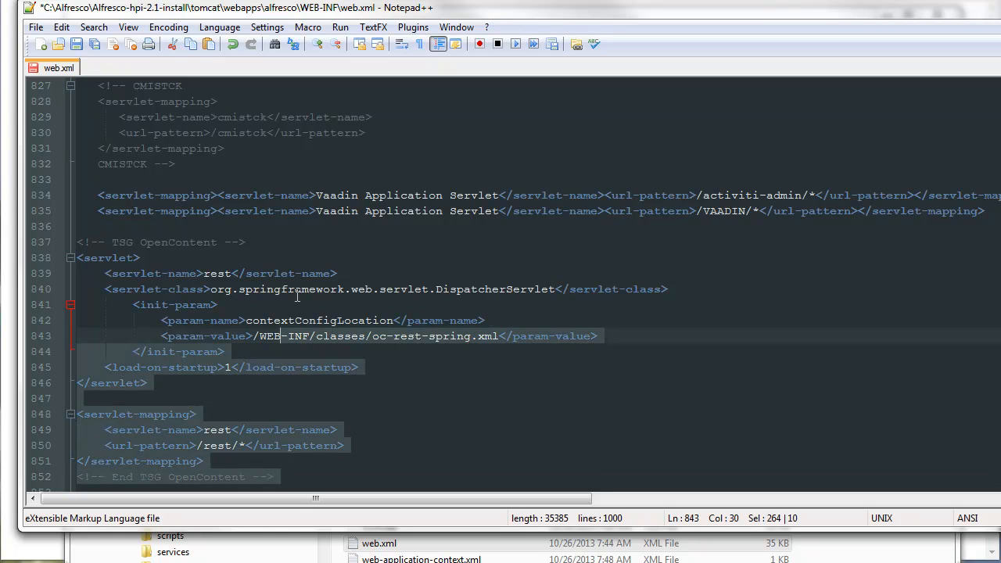
pyautogui.hotkey('shift', 'Down')
pyautogui.press('Tab')
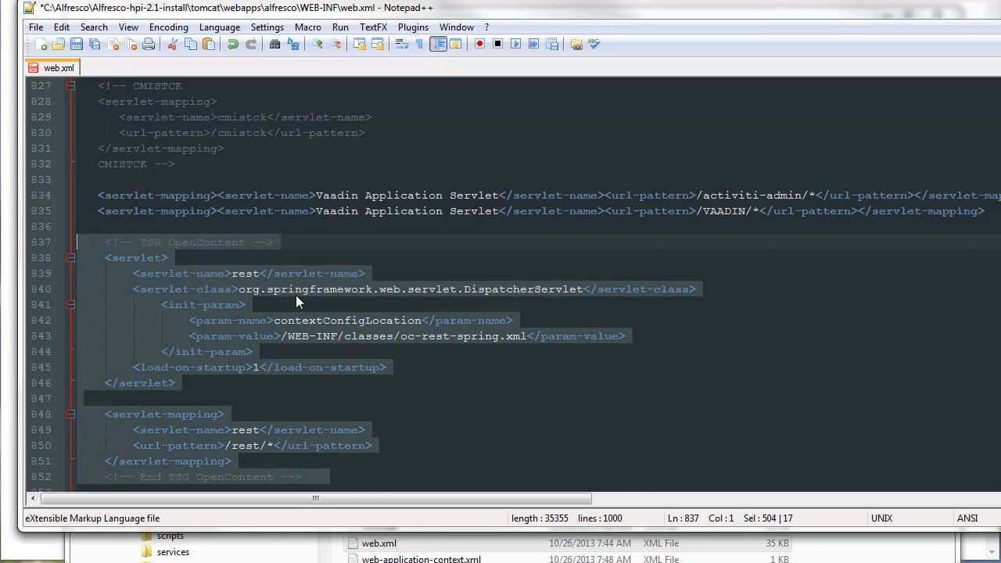
# - Save web.xml and close the editor, returning to the WEB-INF folder
pyautogui.hotkey('ctrl', 's')
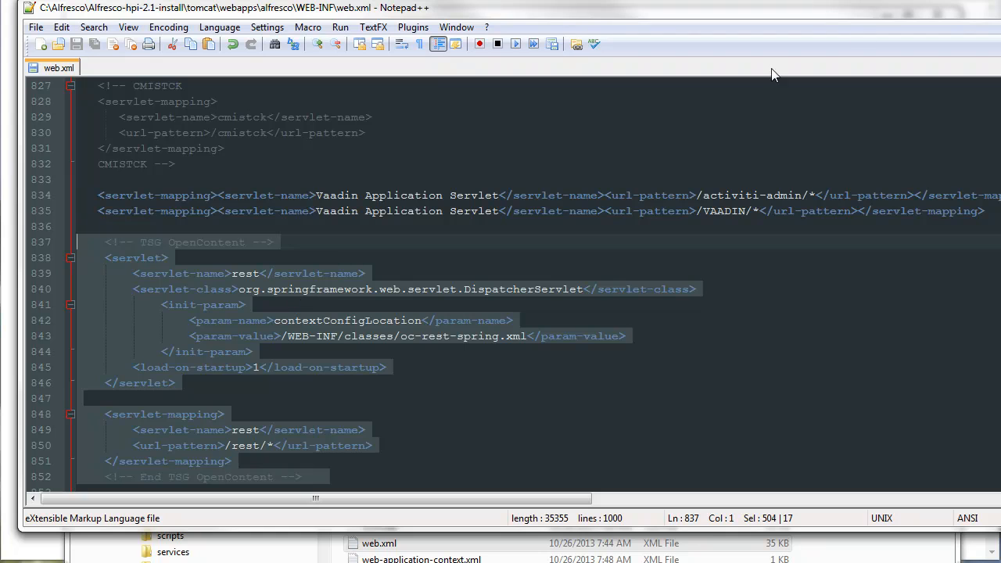
pyautogui.hotkey('alt', 'F4')
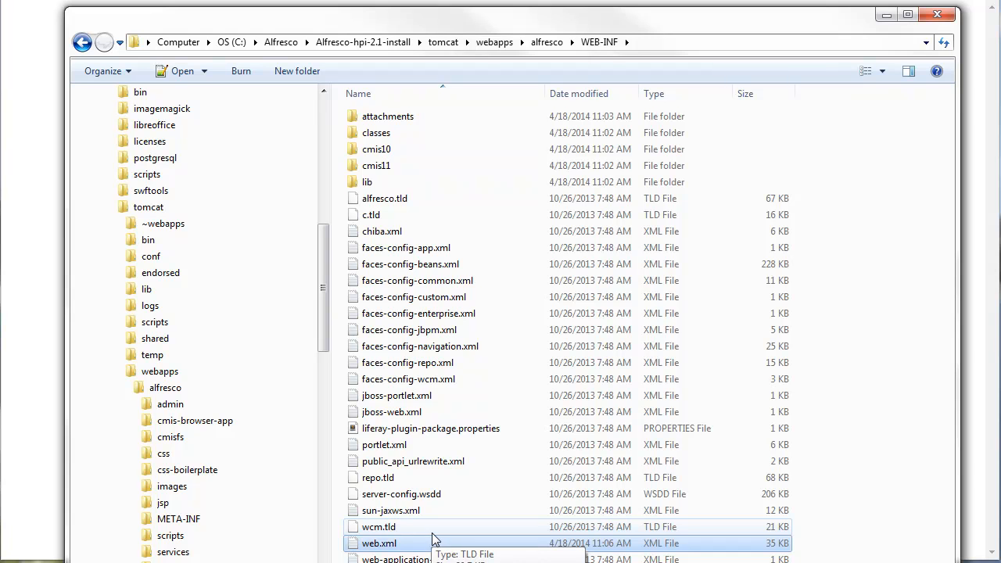
pyautogui.click(436, 562)
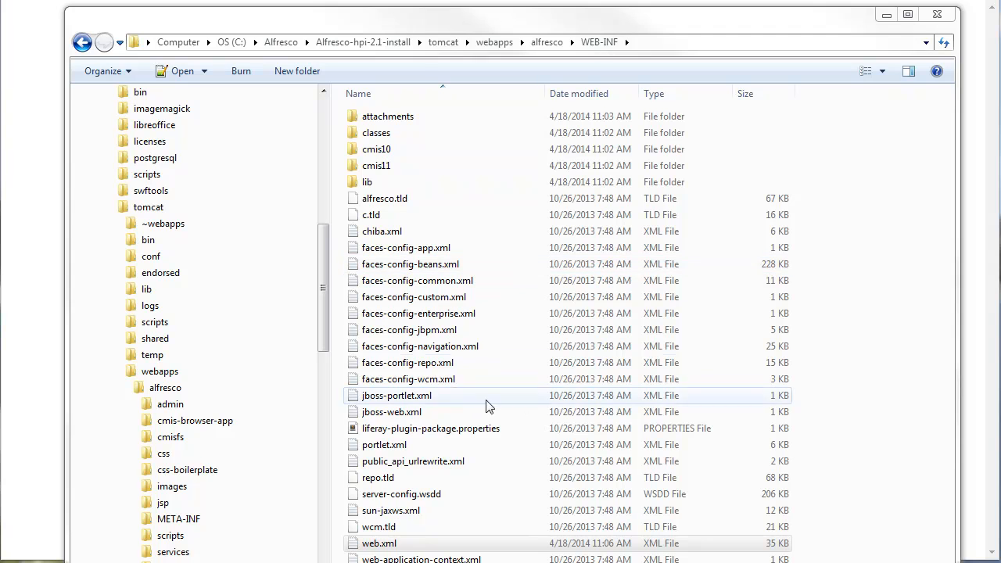
# - Look through the deployed bean-config XML and properties files in the WEB-INF\classes folder and return to WEB-INF
pyautogui.doubleClick(375, 137)
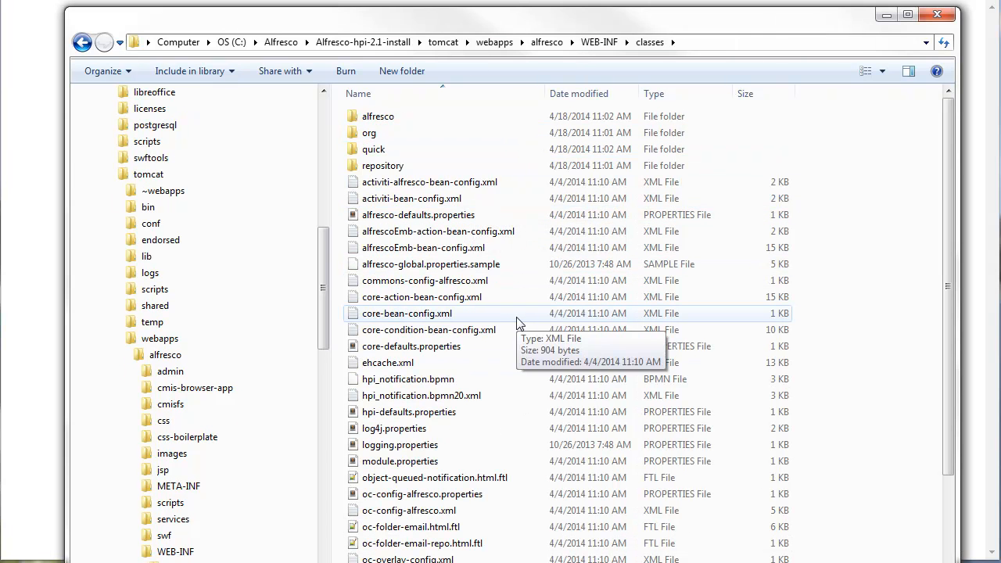
pyautogui.scroll(-4, 520, 421)
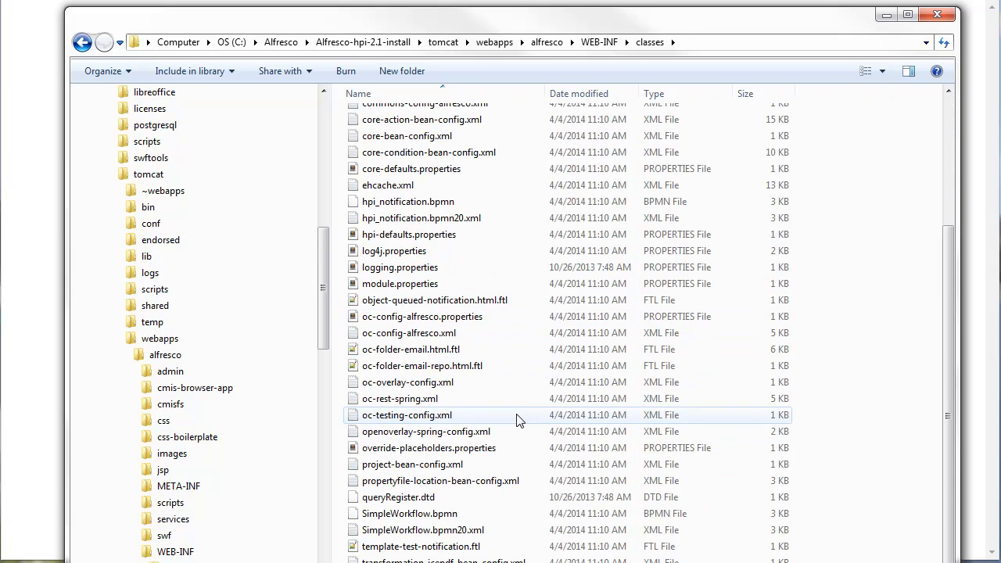
pyautogui.scroll(3, 517, 423)
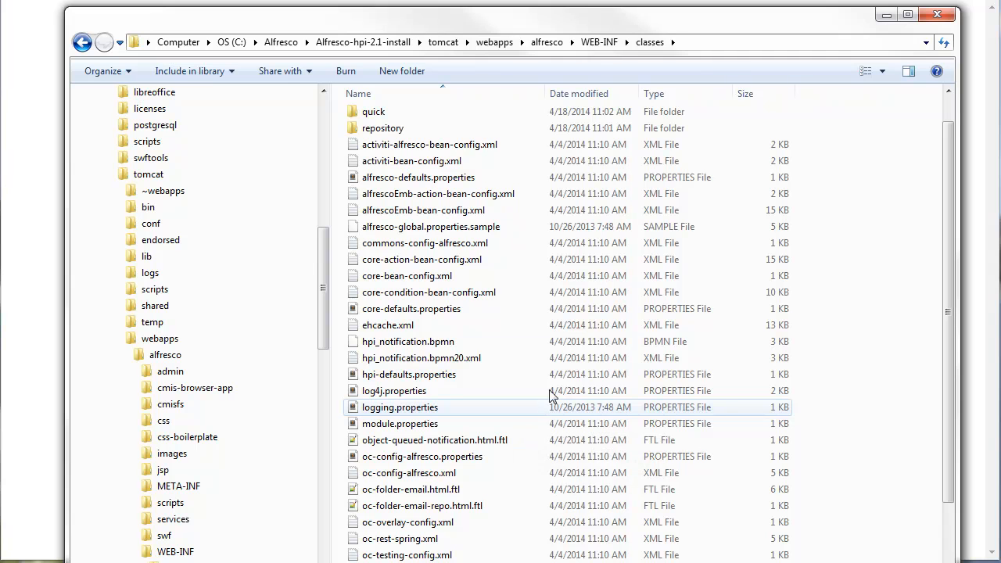
pyautogui.click(600, 43)
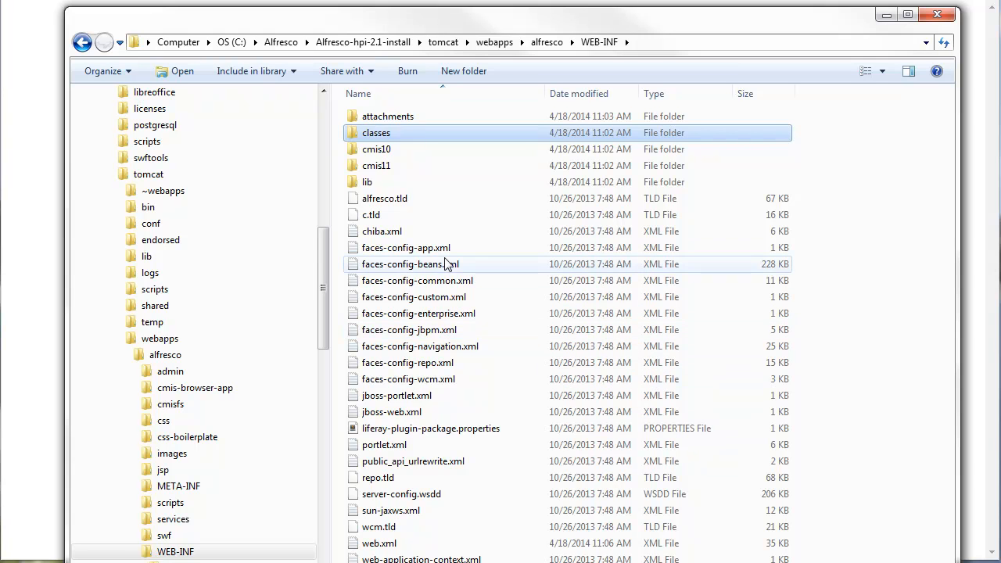
# - Go back to the webapps folder, and copy hpi.war and OpenAnnotate.war from the HPI-2.2beta-Alfresco4.2-2014-04-09 folder
pyautogui.click(495, 42)
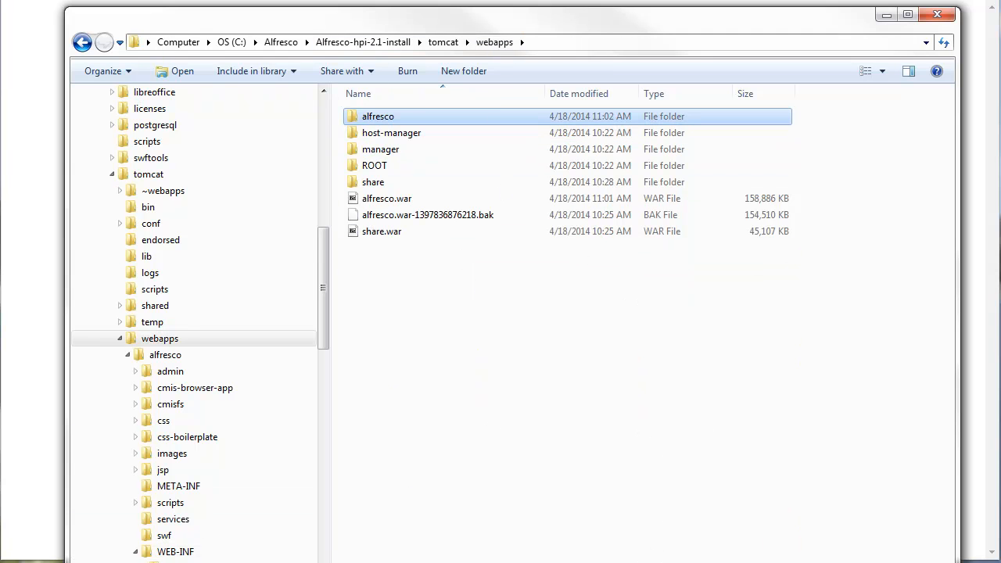
pyautogui.click(181, 562)
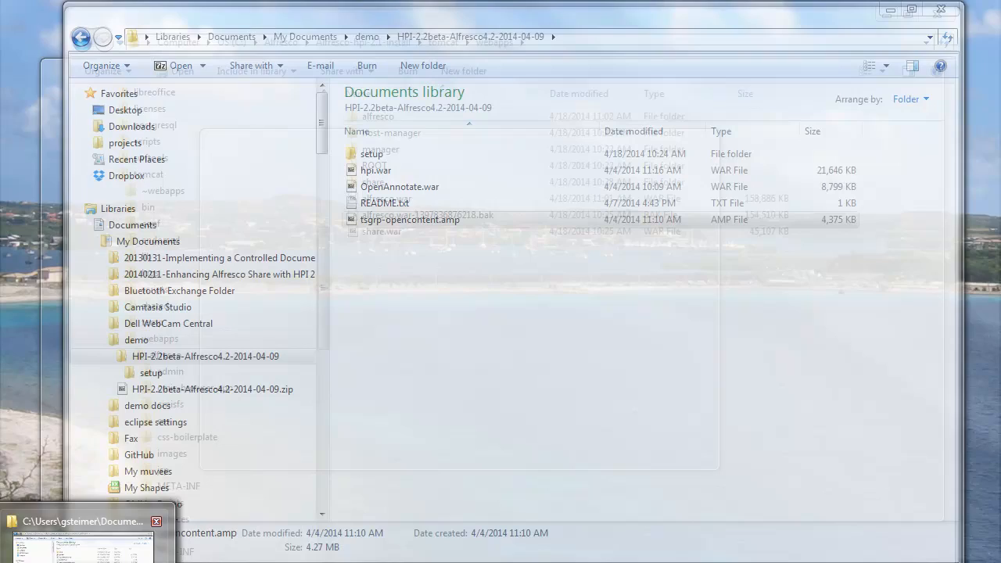
pyautogui.click(118, 557)
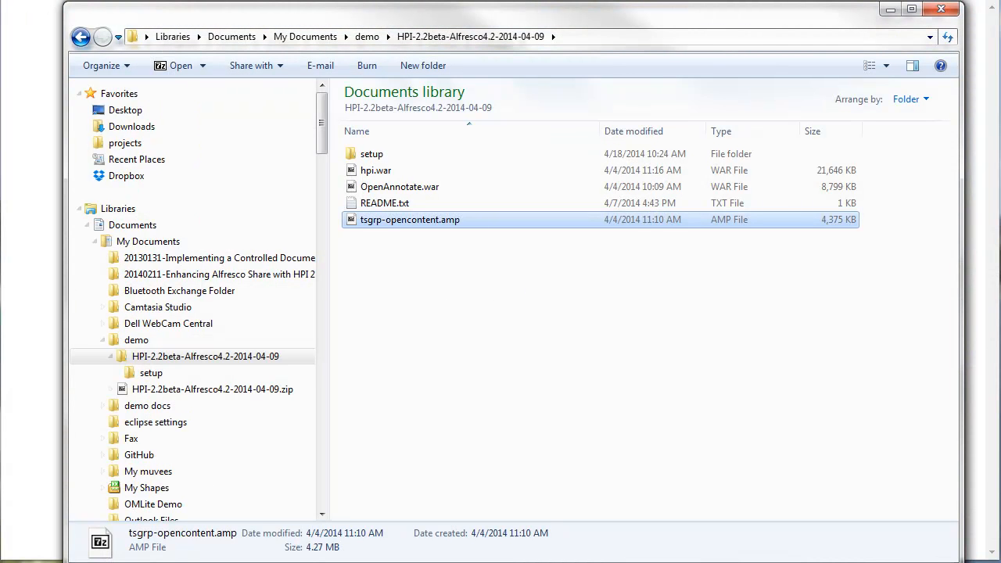
pyautogui.click(182, 562)
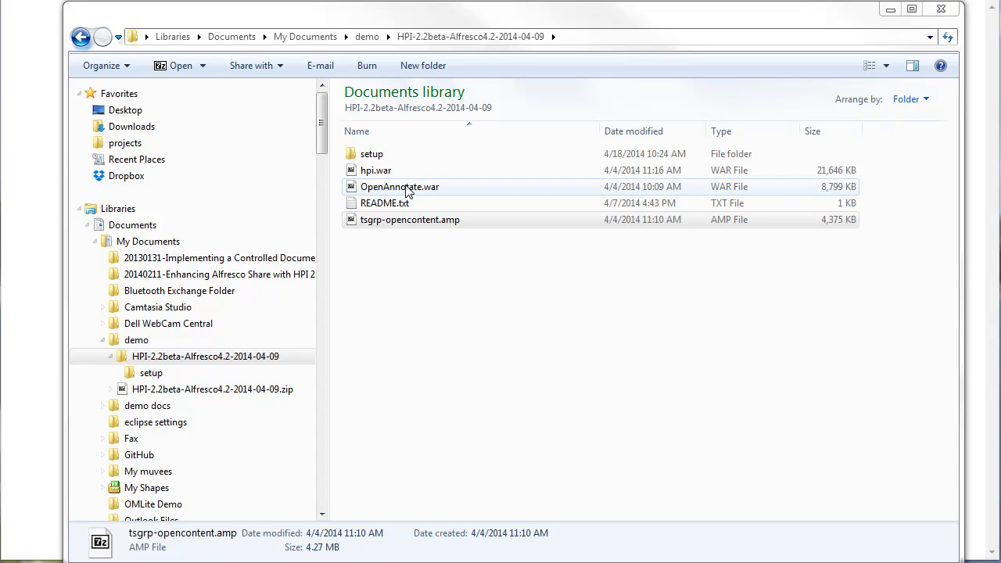
pyautogui.click(420, 291)
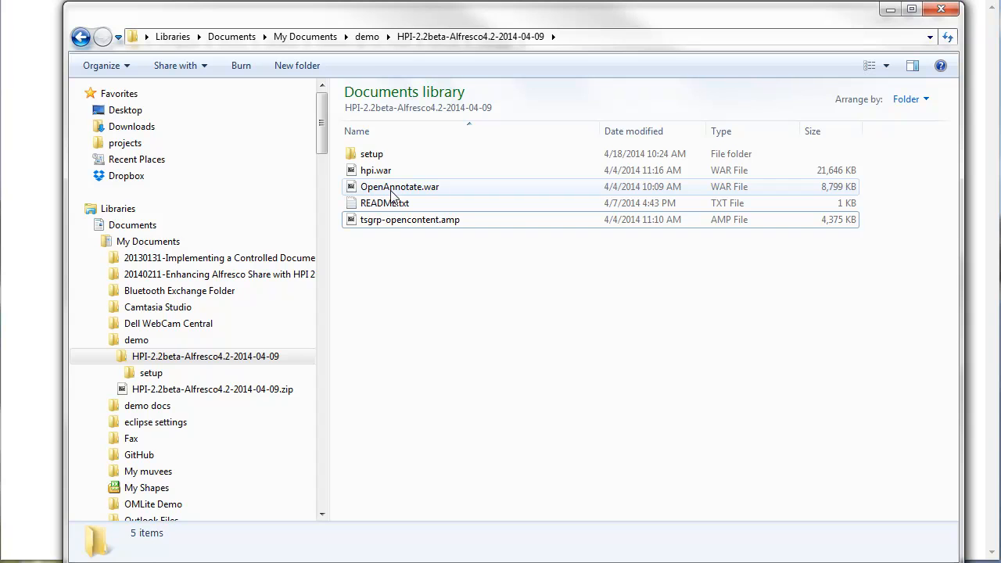
pyautogui.click(390, 189)
pyautogui.keyDown('ctrl'); pyautogui.click(378, 172); pyautogui.keyUp('ctrl')
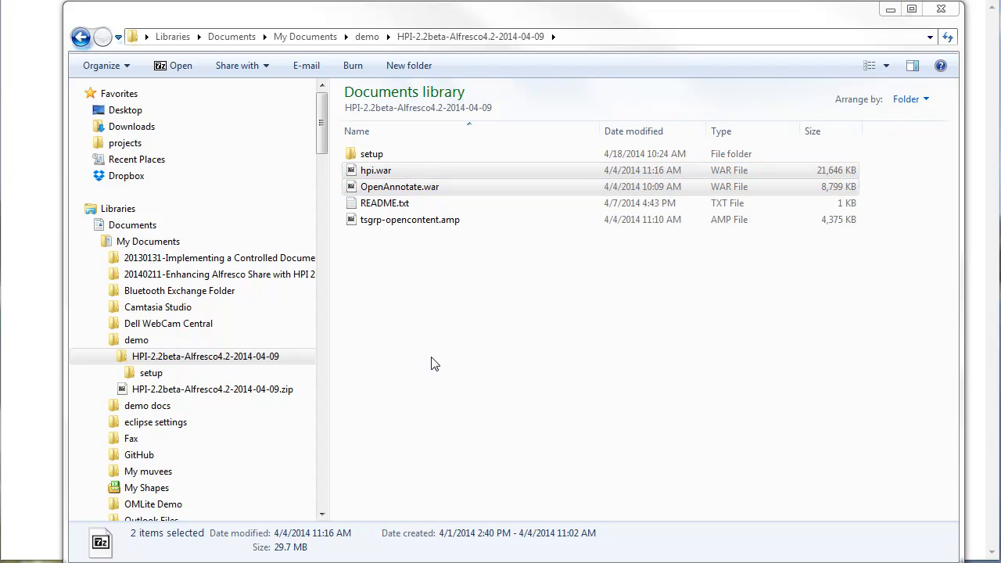
pyautogui.moveTo(205, 22); pyautogui.dragTo(195, 27)
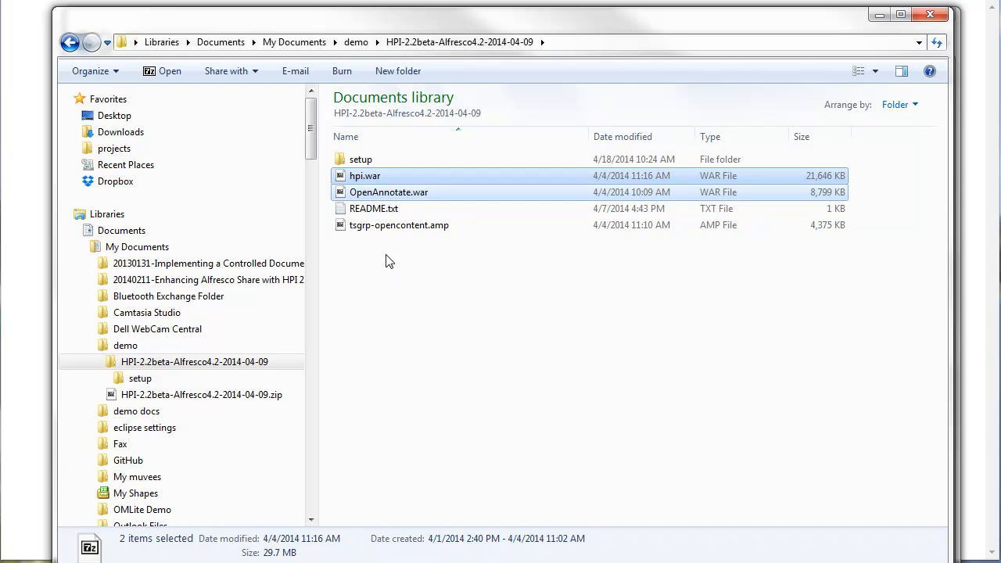
pyautogui.rightClick(373, 190)
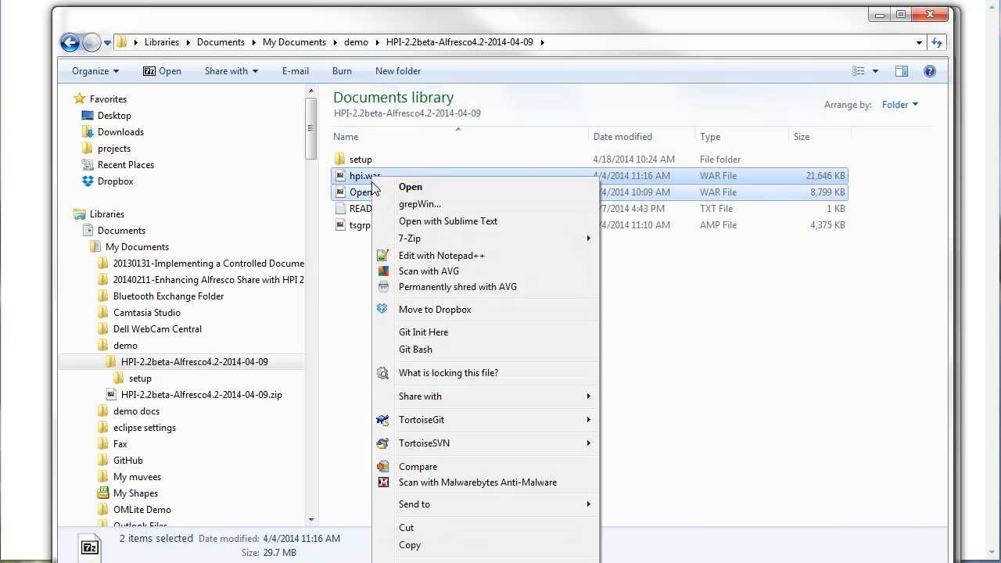
pyautogui.click(411, 545)
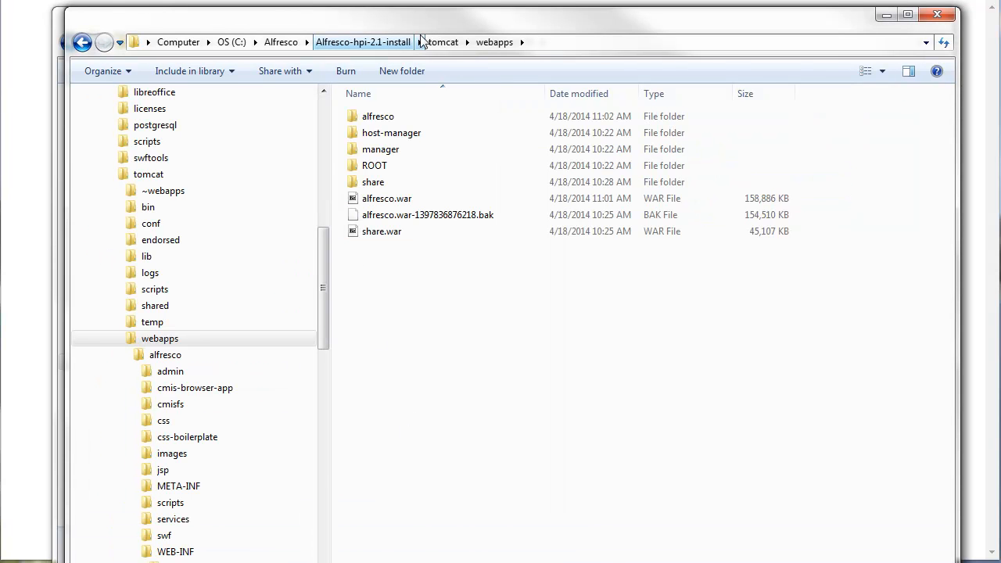
# - Paste the copied hpi.war and OpenAnnotate.war into the tomcat\webapps folder
pyautogui.rightClick(385, 279)
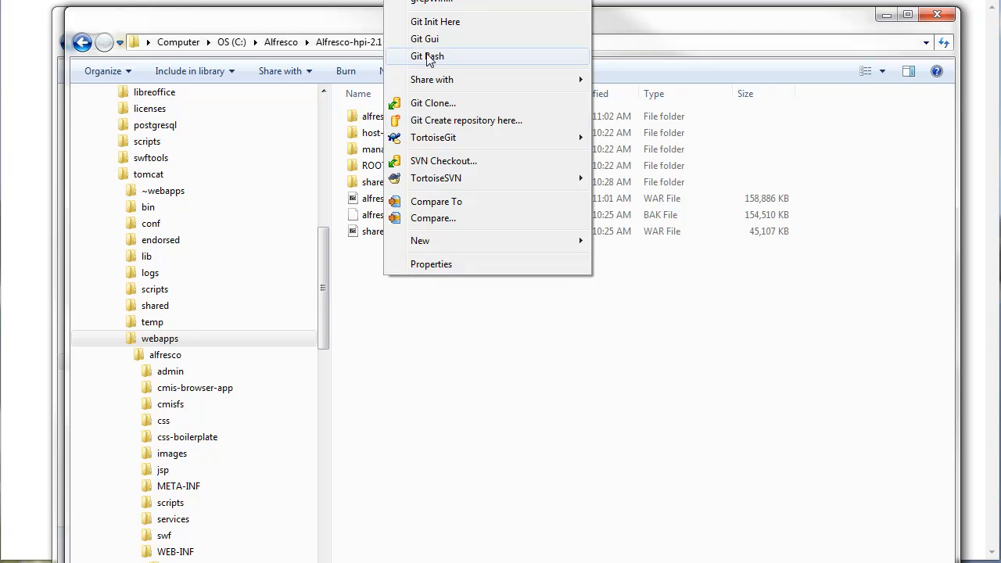
pyautogui.click(438, 377)
pyautogui.rightClick(439, 377)
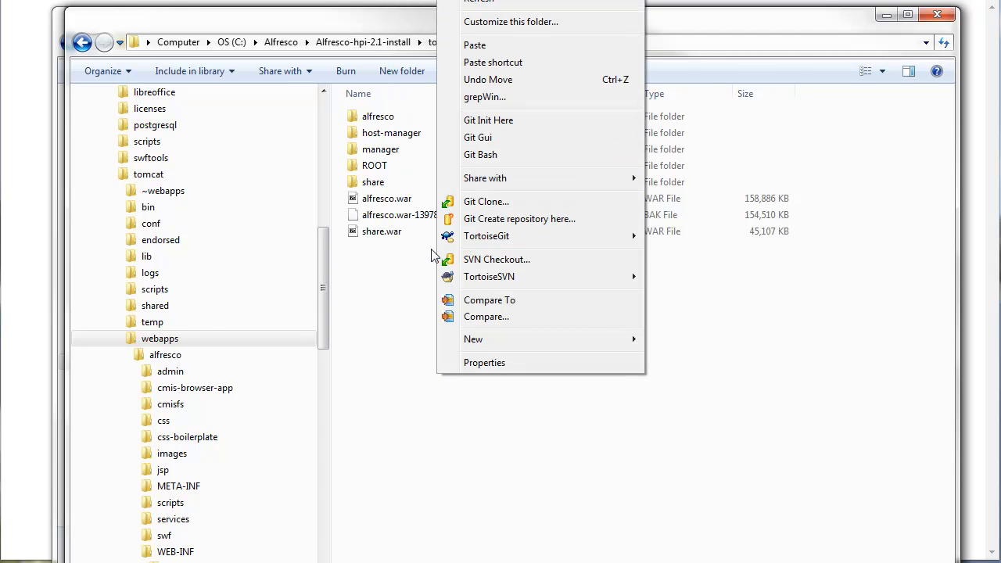
pyautogui.click(479, 46)
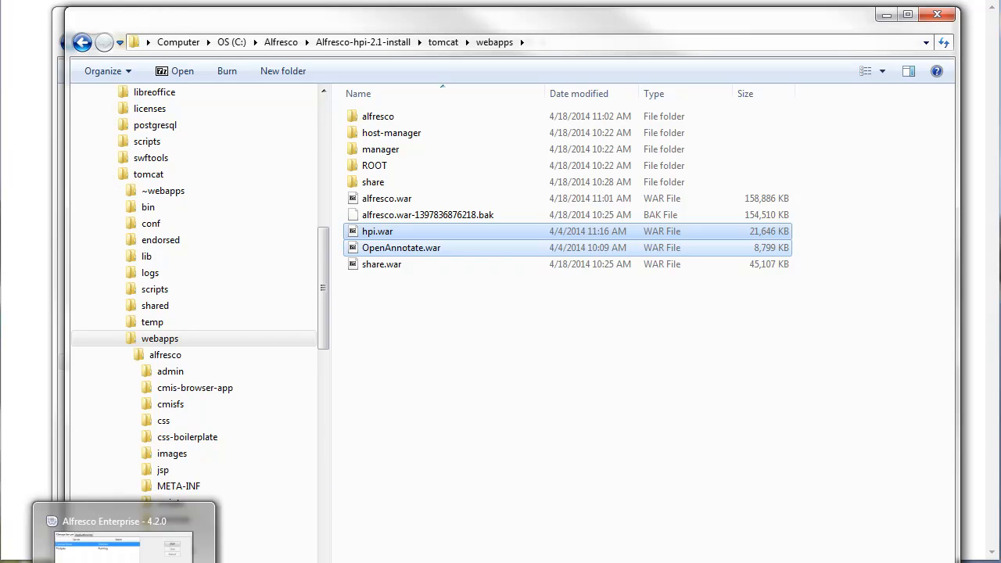
# - Switch to the Alfresco Enterprise 4.2.0 server manager and start the Tomcat Server
pyautogui.click(147, 548)
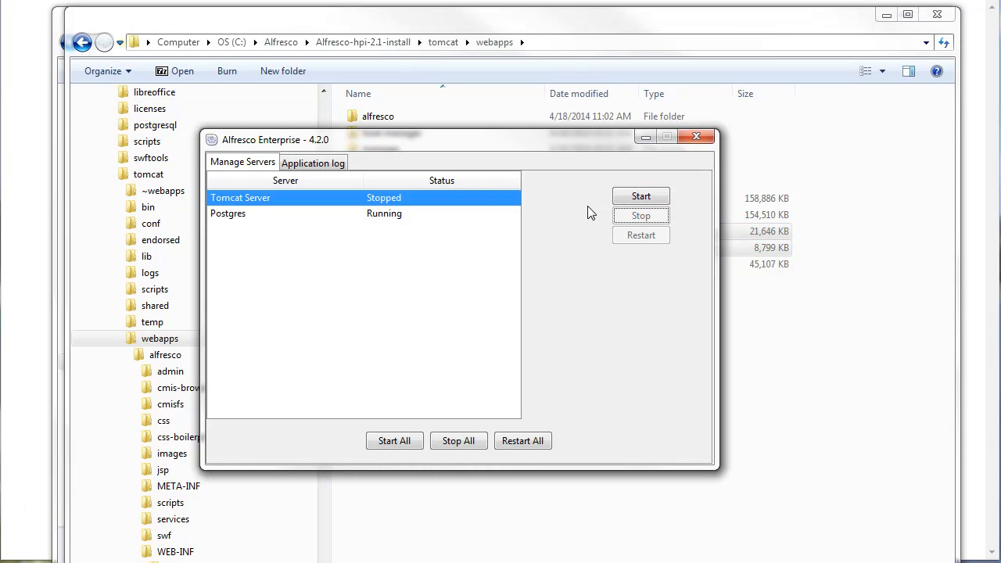
pyautogui.click(632, 203)
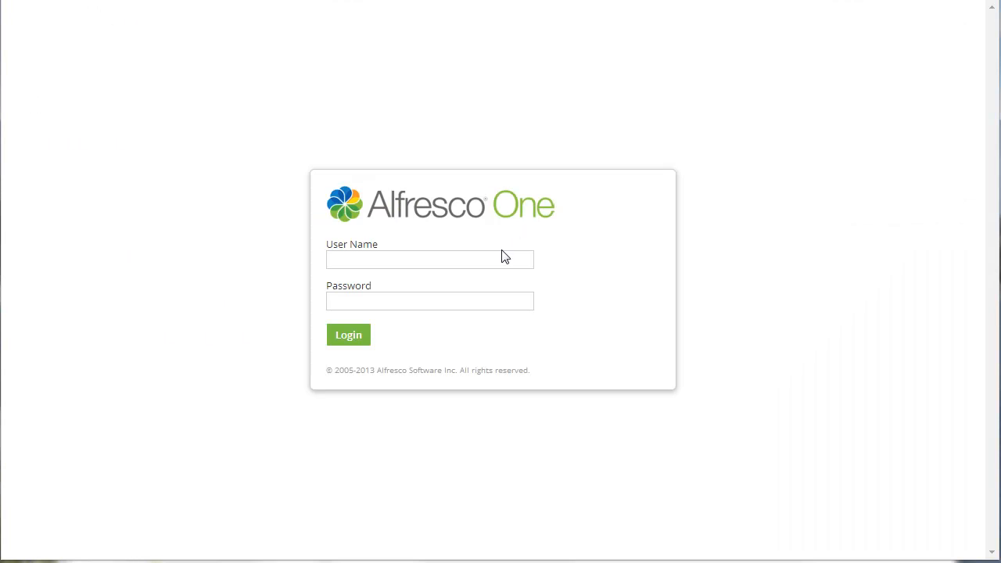
# - Switch to the Alfresco One login page in the browser and log in as admin with the account password
pyautogui.click(488, 254)
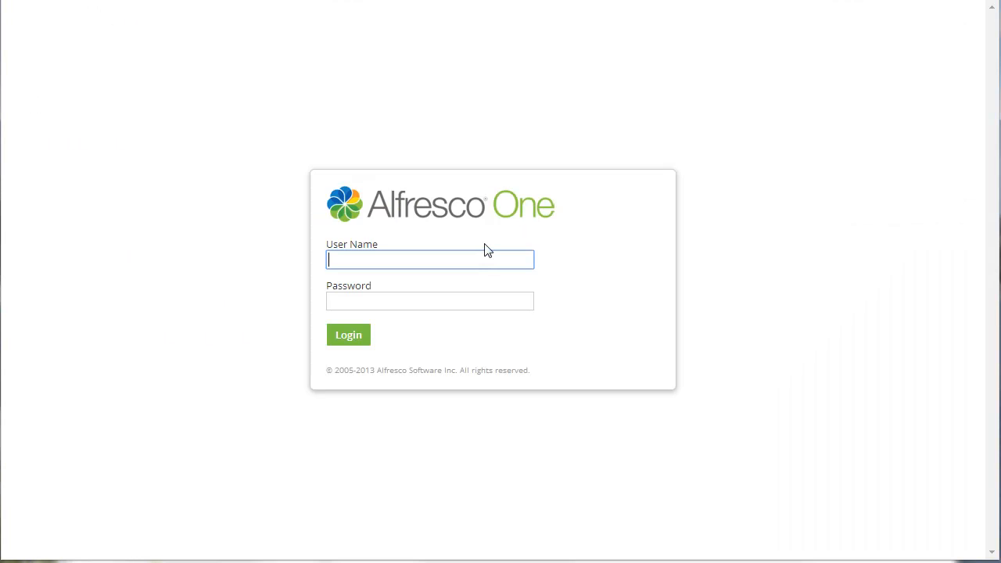
pyautogui.write('admin')
pyautogui.press('Tab')
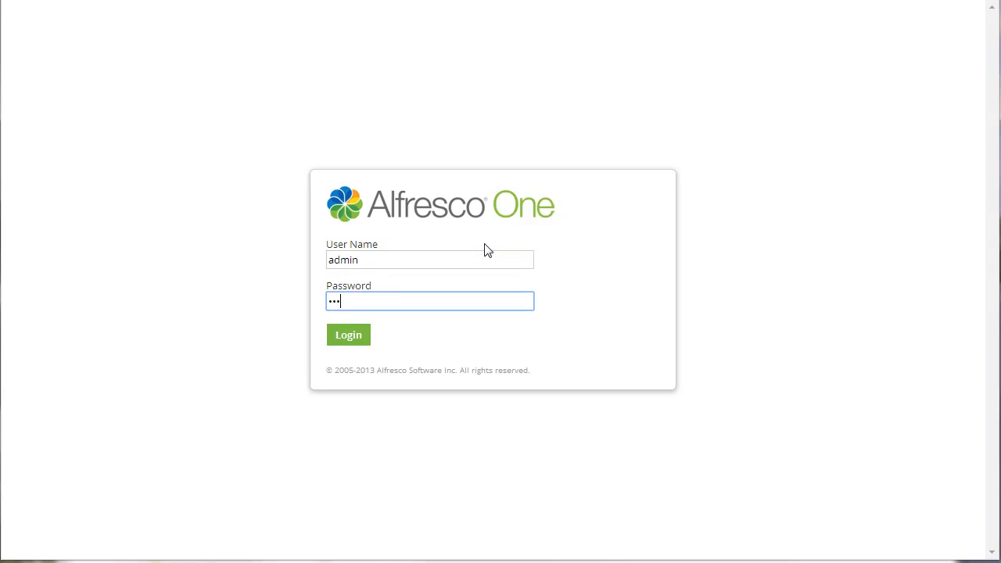
pyautogui.press('Return')
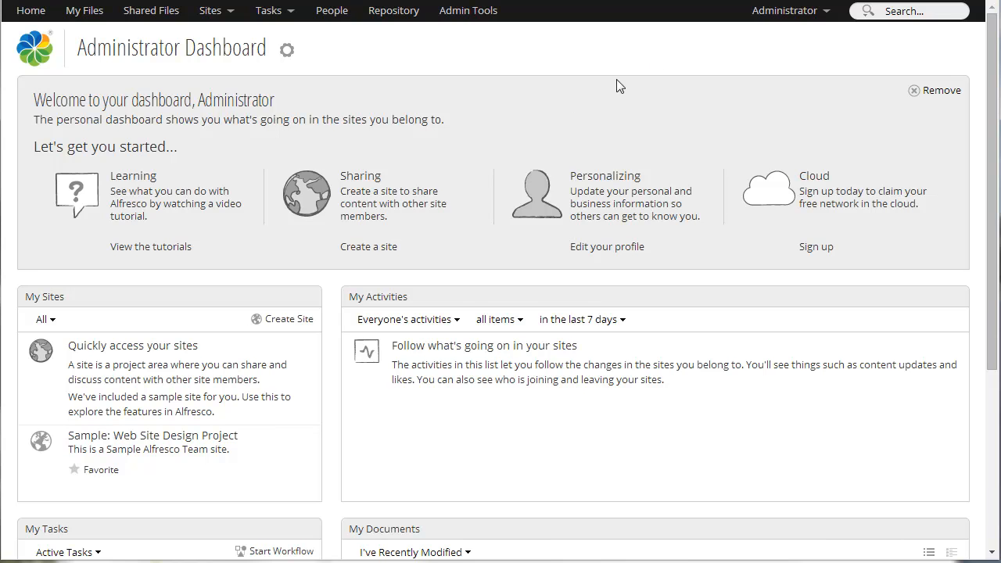
# - Open the Admin Console's Groups page and browse the existing groups
pyautogui.click(766, 19)
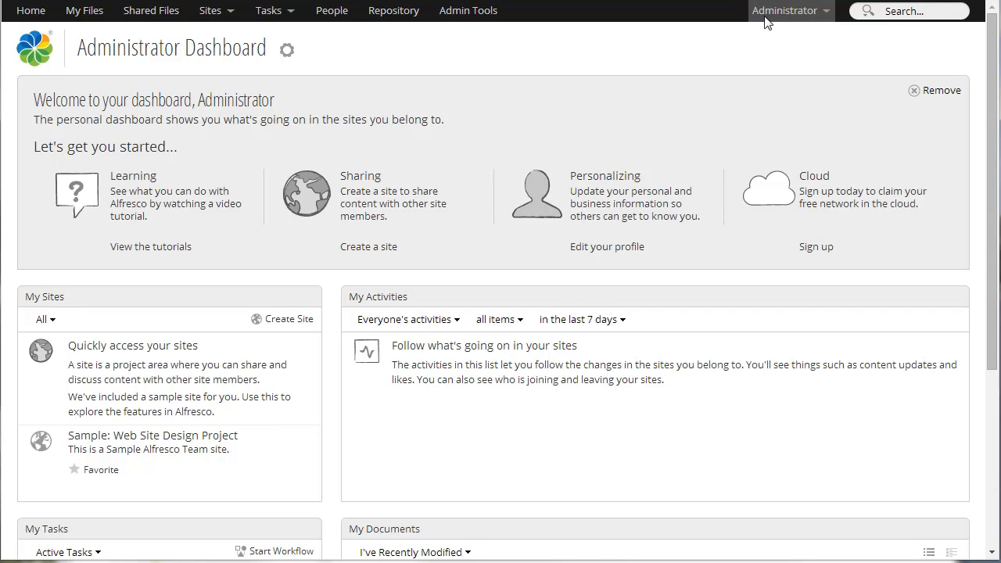
pyautogui.click(466, 11)
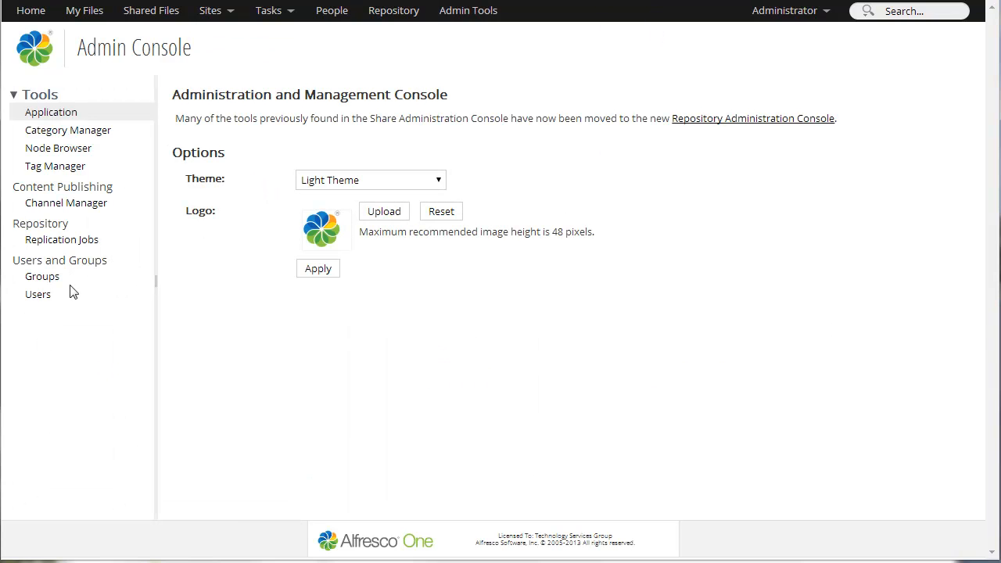
pyautogui.click(34, 305)
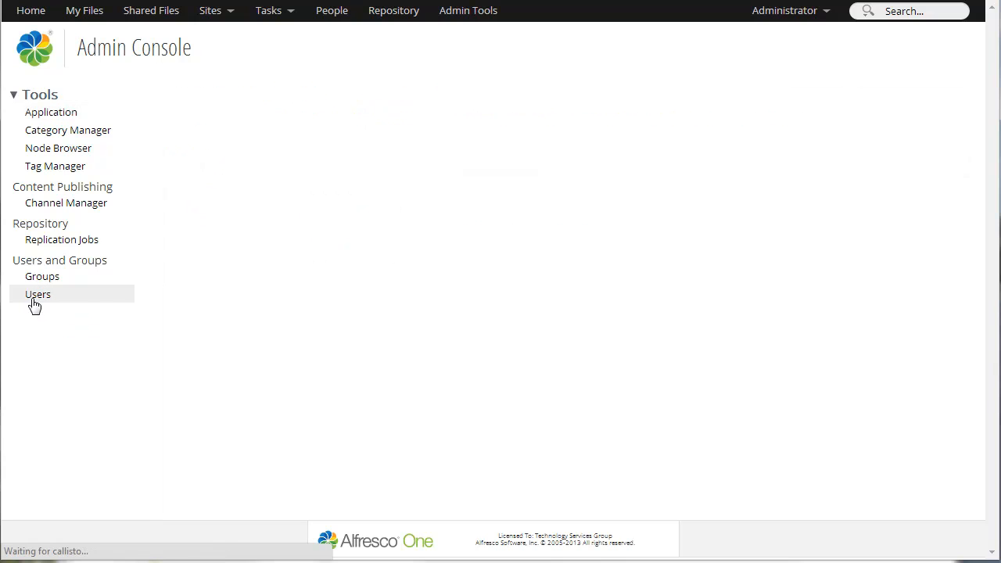
pyautogui.click(41, 278)
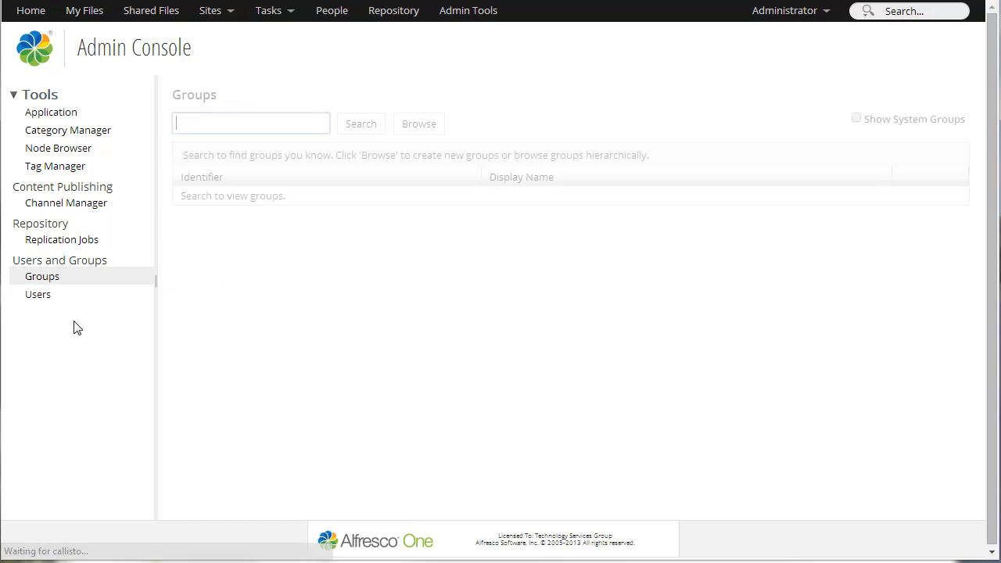
pyautogui.click(419, 124)
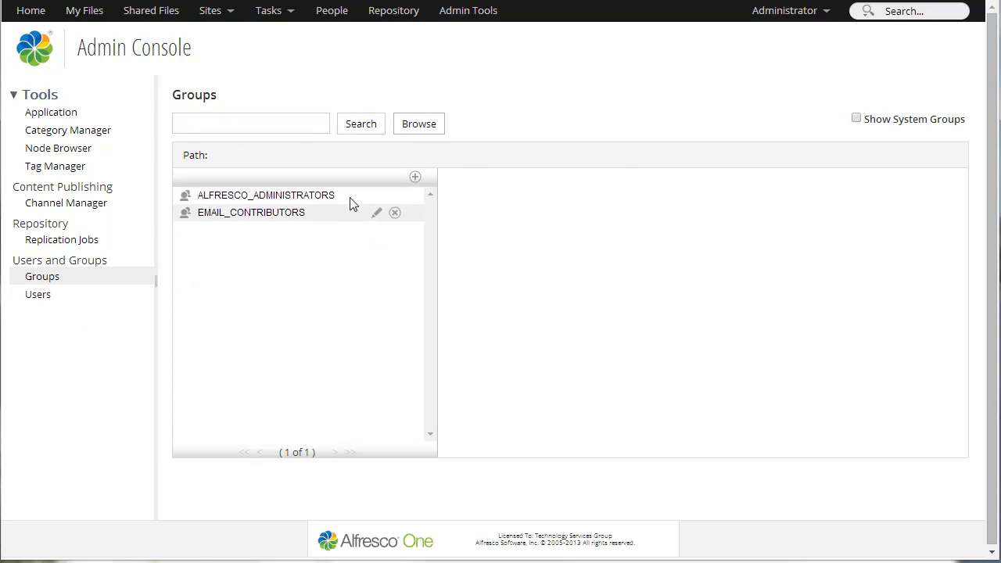
# - Create a new top-level group with the identifier hpi_administrators and the display name HPI Administrators
pyautogui.click(417, 178)
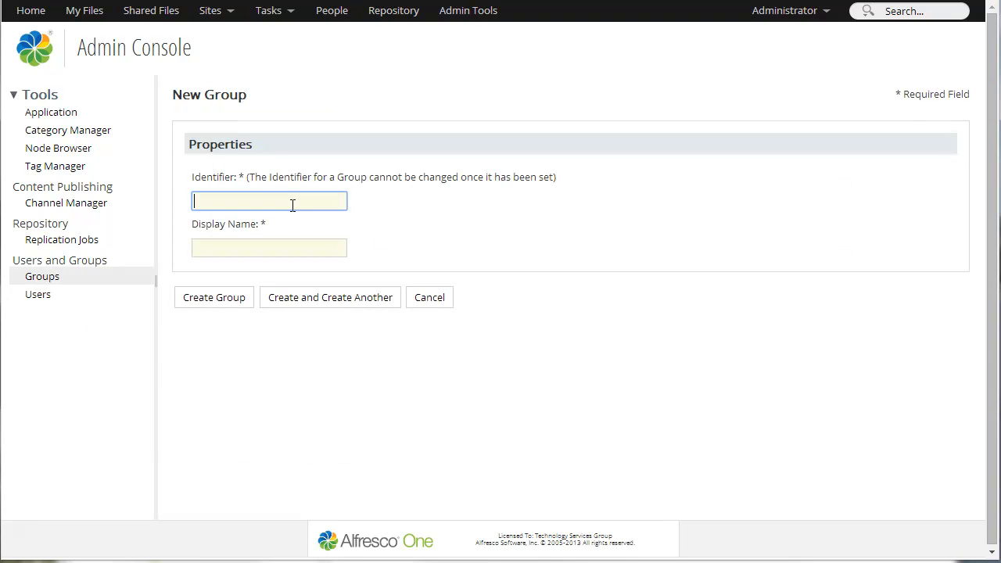
pyautogui.write('hpi_administrators')
pyautogui.press('Tab')
pyautogui.write('HPI Administrator')
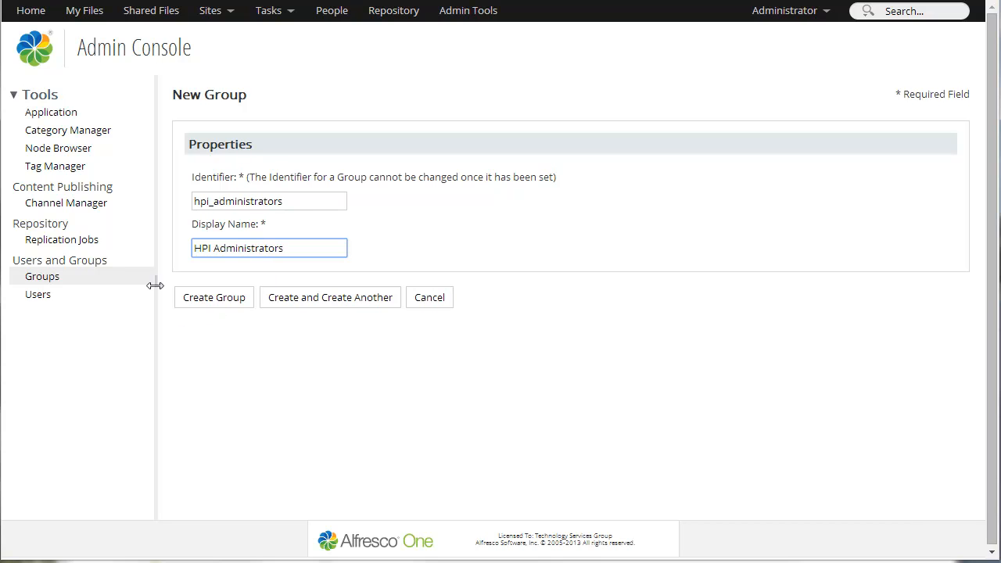
pyautogui.click(194, 309)
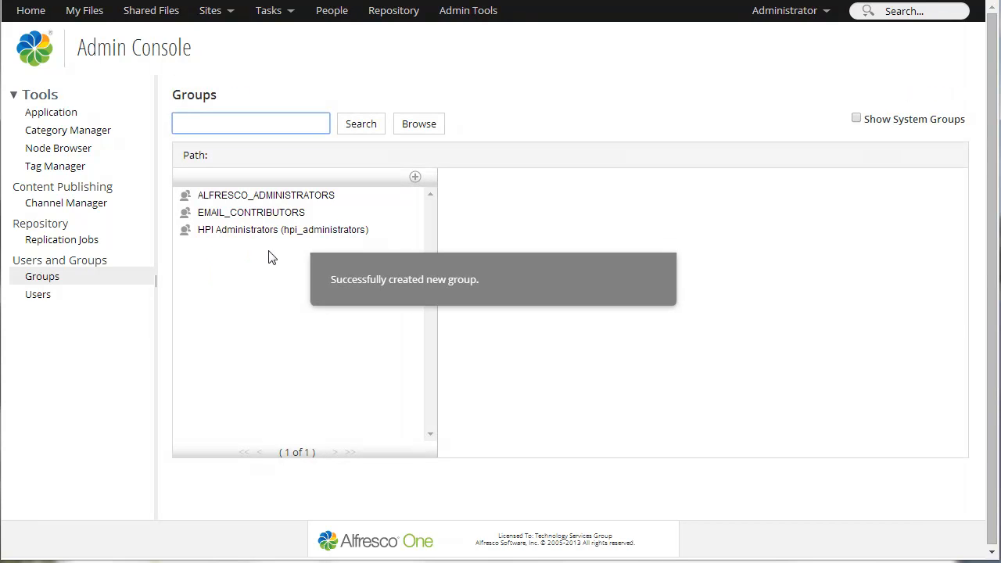
# - Search for the administrator's personal user account by first name and add it to the HPI Administrators group
pyautogui.click(270, 233)
pyautogui.click(681, 179)
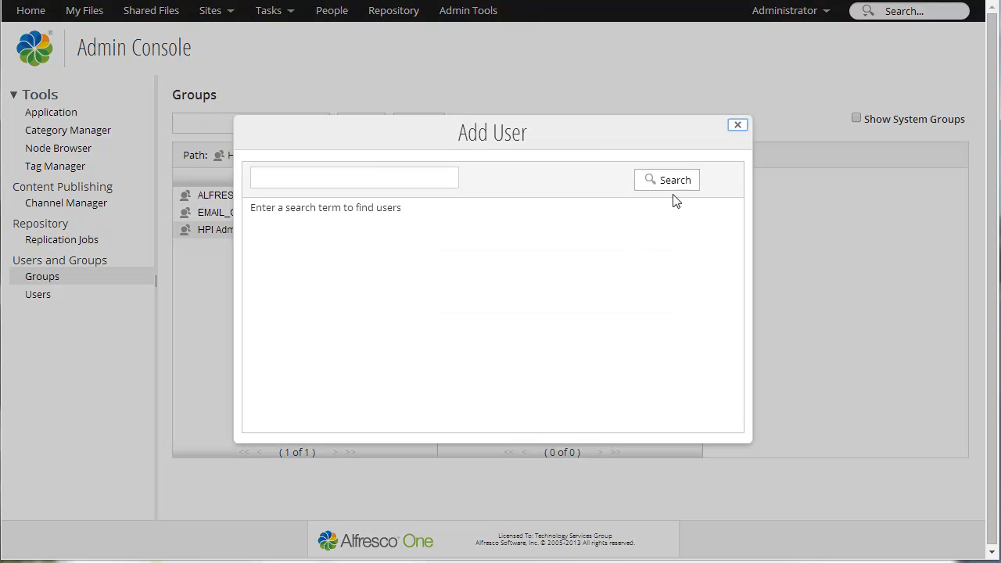
pyautogui.click(371, 177)
pyautogui.write('Ge')
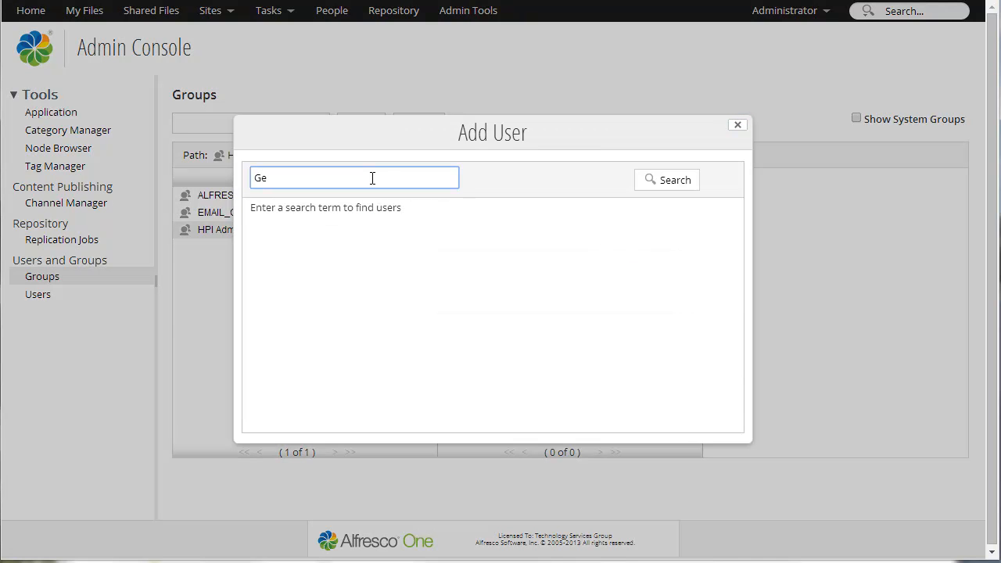
pyautogui.click(665, 180)
pyautogui.click(717, 230)
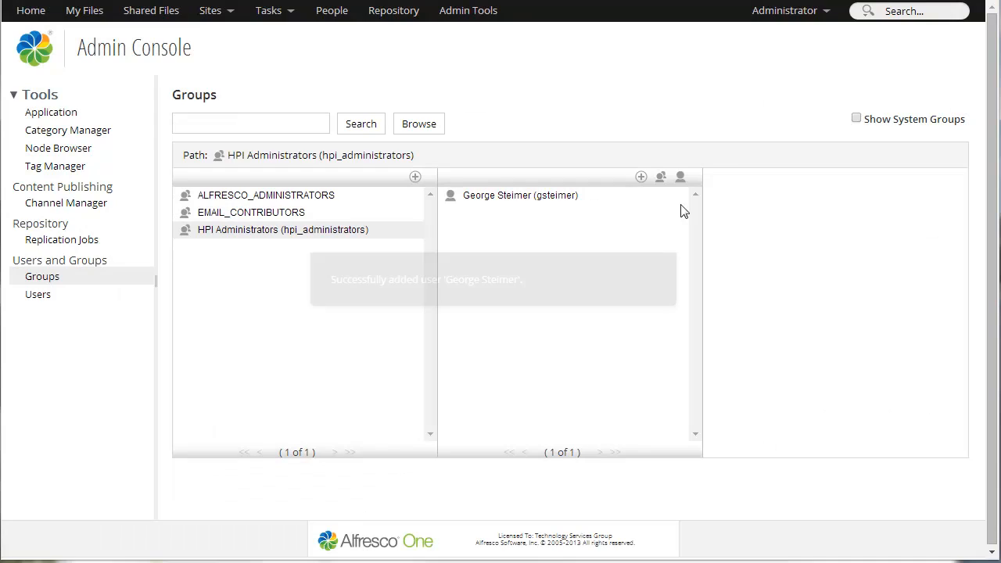
# - Search for admin and add the Administrator user to the HPI Administrators group
pyautogui.click(680, 176)
pyautogui.click(353, 173)
pyautogui.write('admin')
pyautogui.click(662, 181)
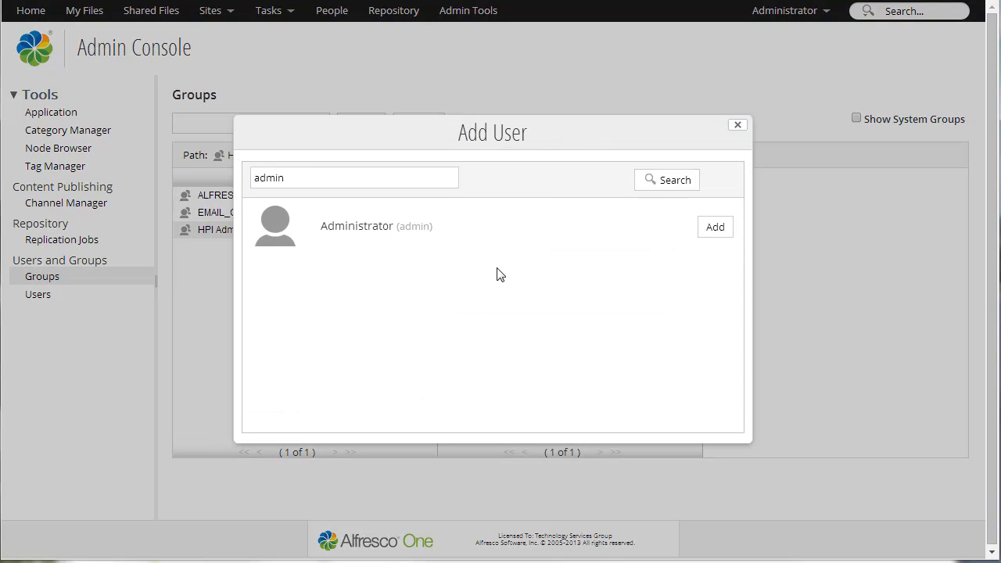
pyautogui.click(717, 233)
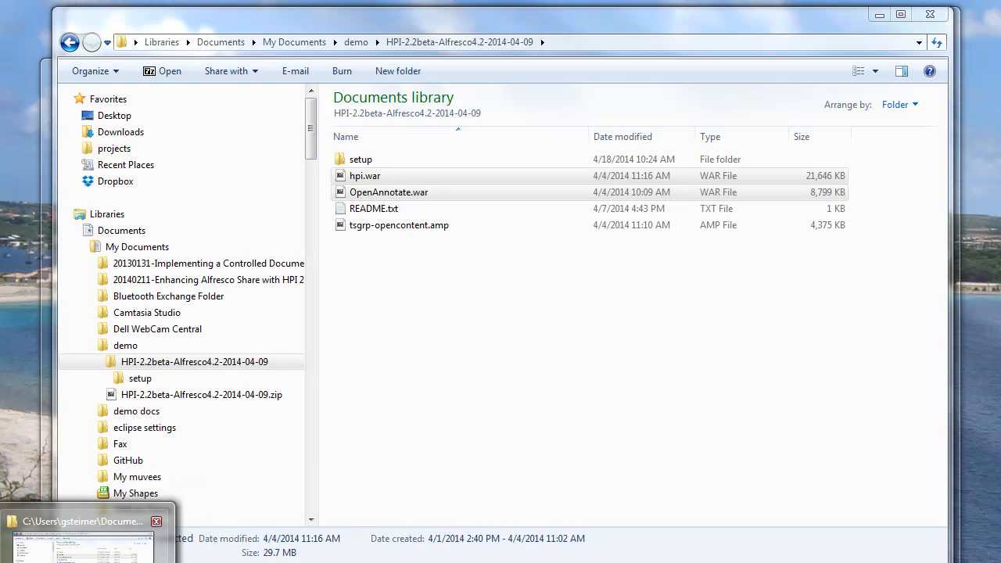
# - Switch to Windows Explorer and look inside the setup folder of the HPI-2.2beta-Alfresco4.2-2014-04-09 package
pyautogui.click(86, 548)
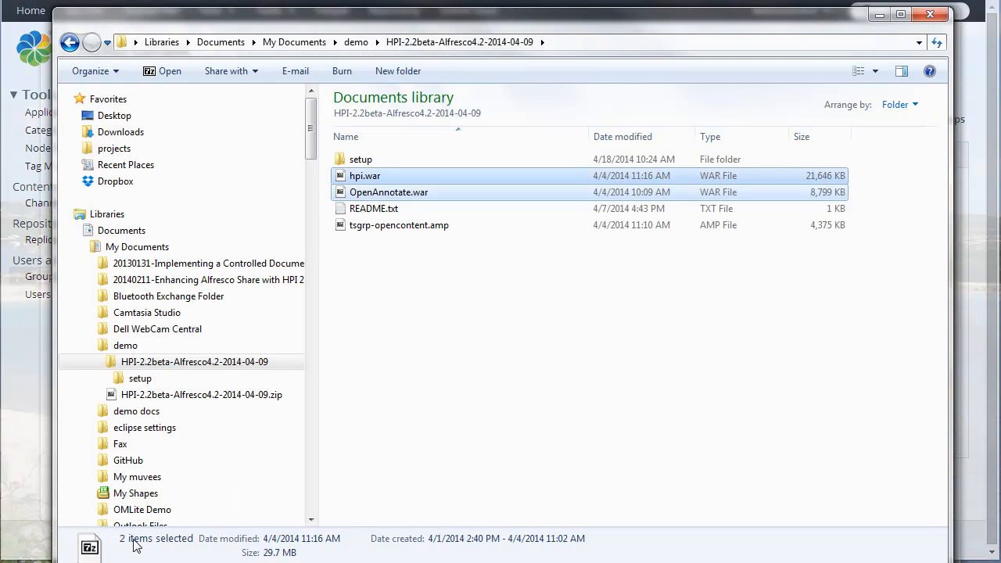
pyautogui.click(438, 311)
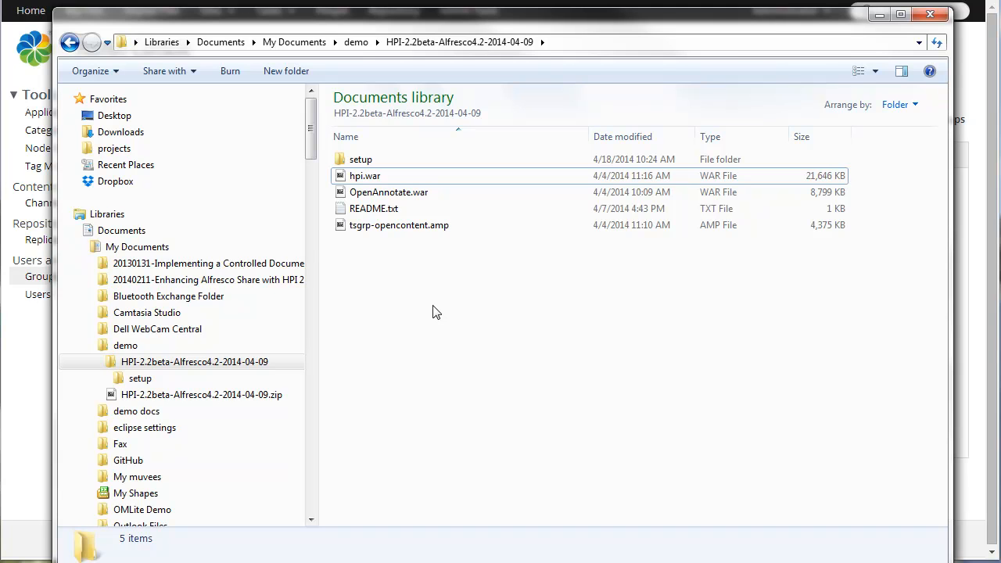
pyautogui.doubleClick(361, 159)
pyautogui.moveTo(386, 178); pyautogui.dragTo(351, 161)
pyautogui.doubleClick(361, 188)
pyautogui.click(351, 182)
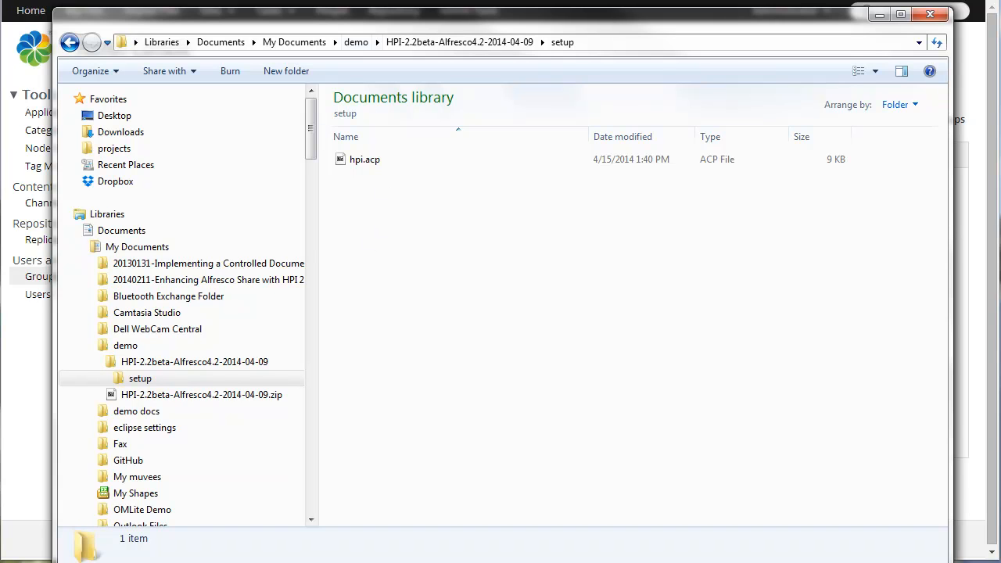
# - Switch back to the browser, open callisto:8080/alfresco in a new tab, and log in as admin with the account password
pyautogui.hotkey('alt', 'Tab')
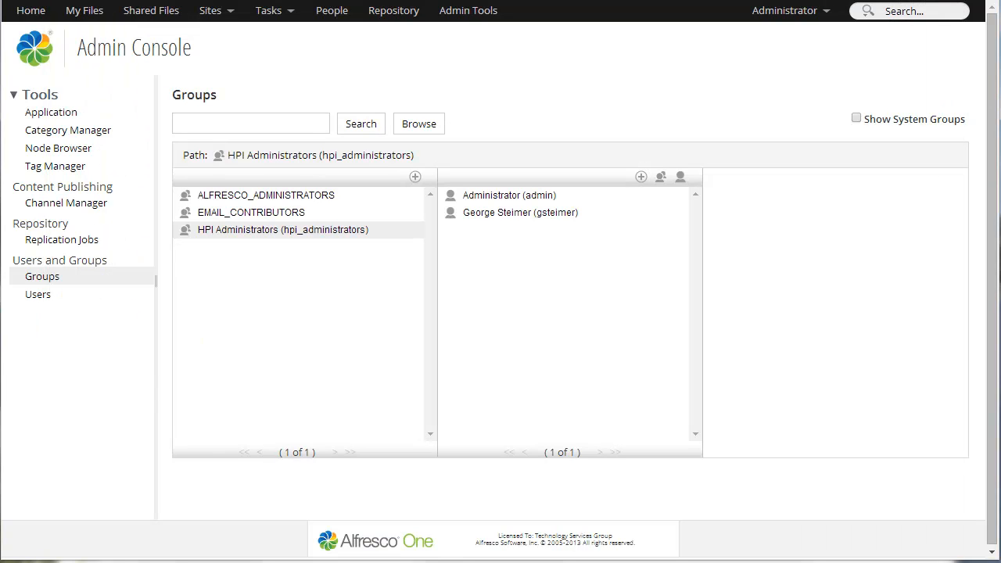
pyautogui.hotkey('ctrl', 't')
pyautogui.click(513, 15)
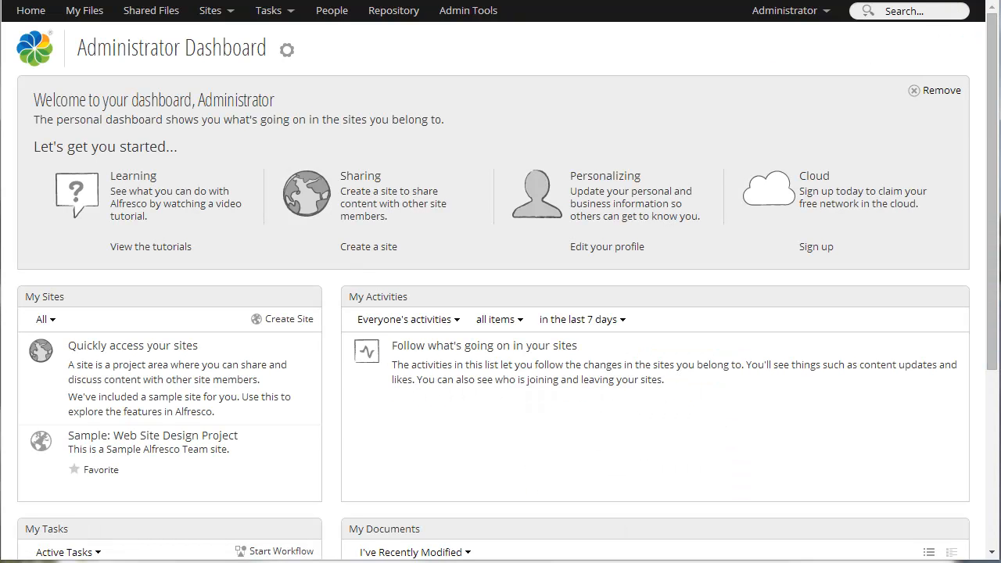
pyautogui.hotkey('ctrl', 'l')
pyautogui.write('callisto:8080/alf')
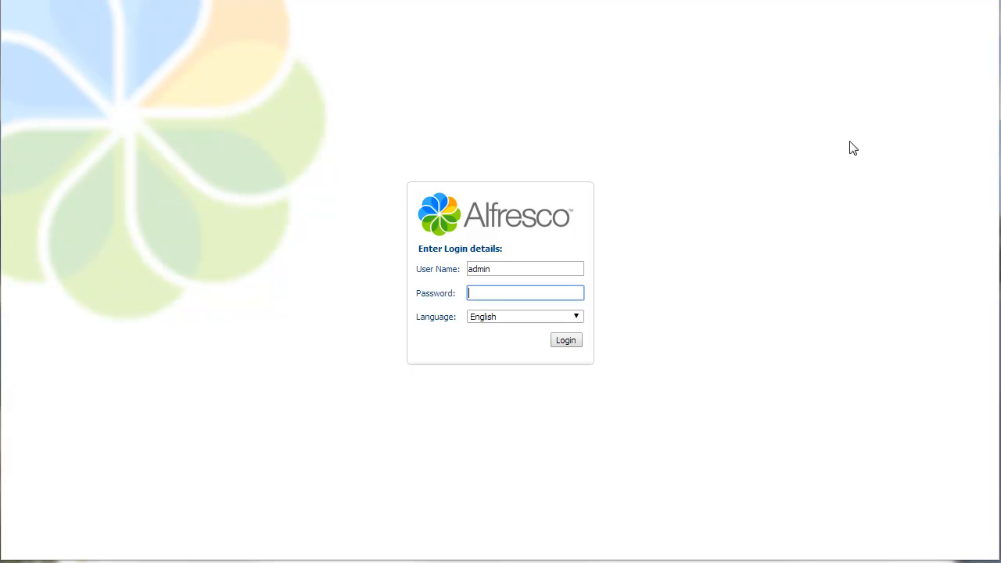
pyautogui.write('•')
pyautogui.press('Return')
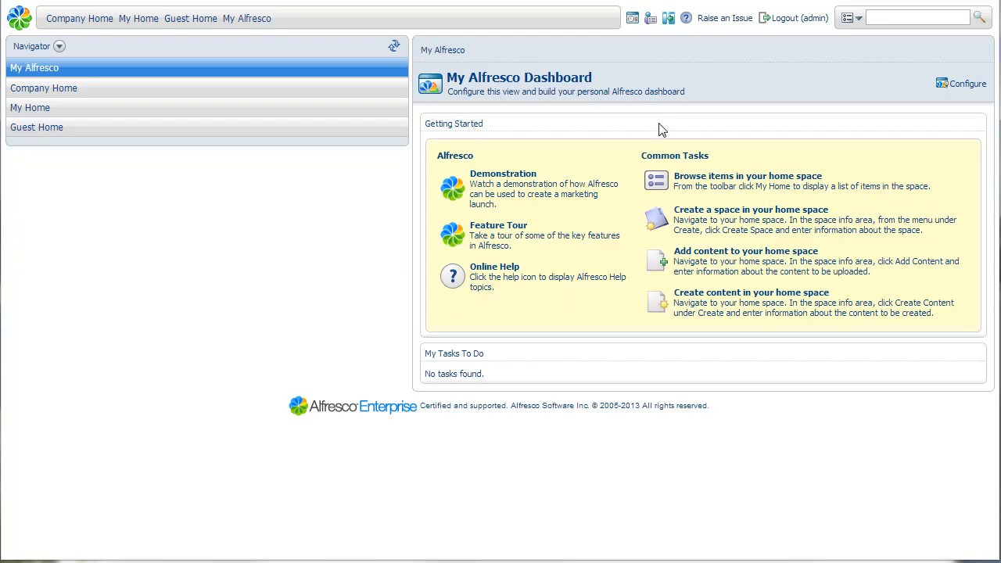
# - Import hpi.acp from the HPI package's setup folder into the Company Home space
pyautogui.click(26, 92)
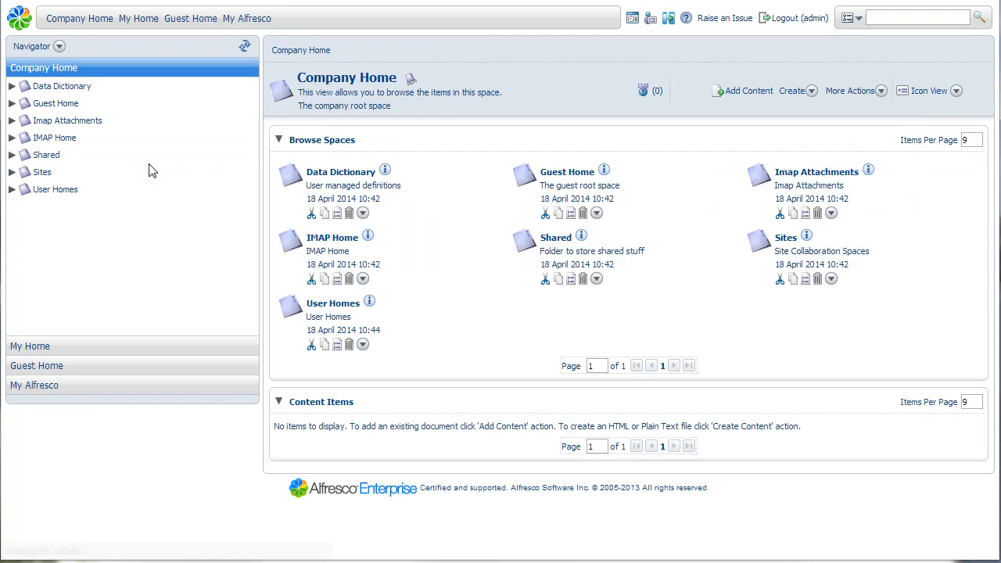
pyautogui.click(884, 92)
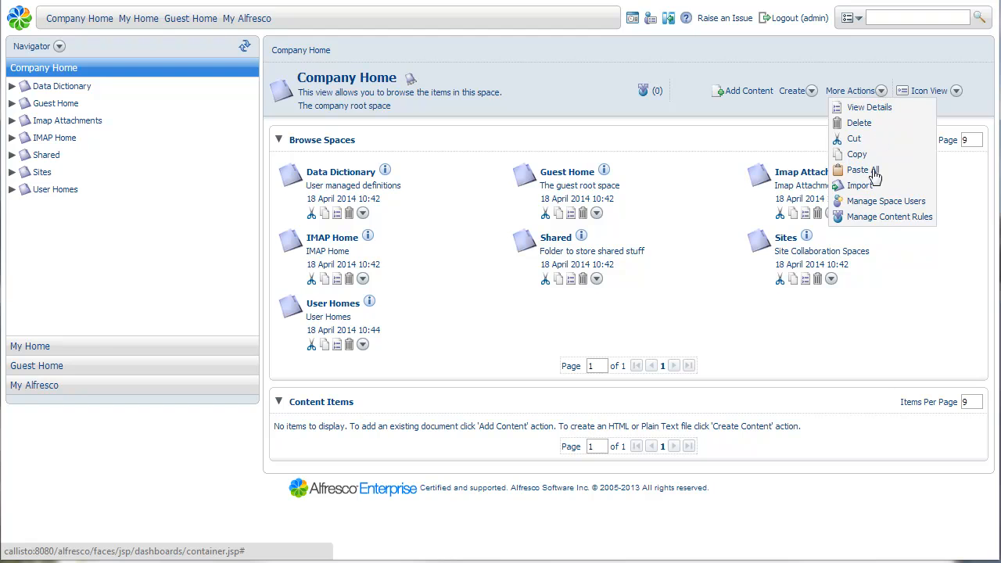
pyautogui.click(866, 192)
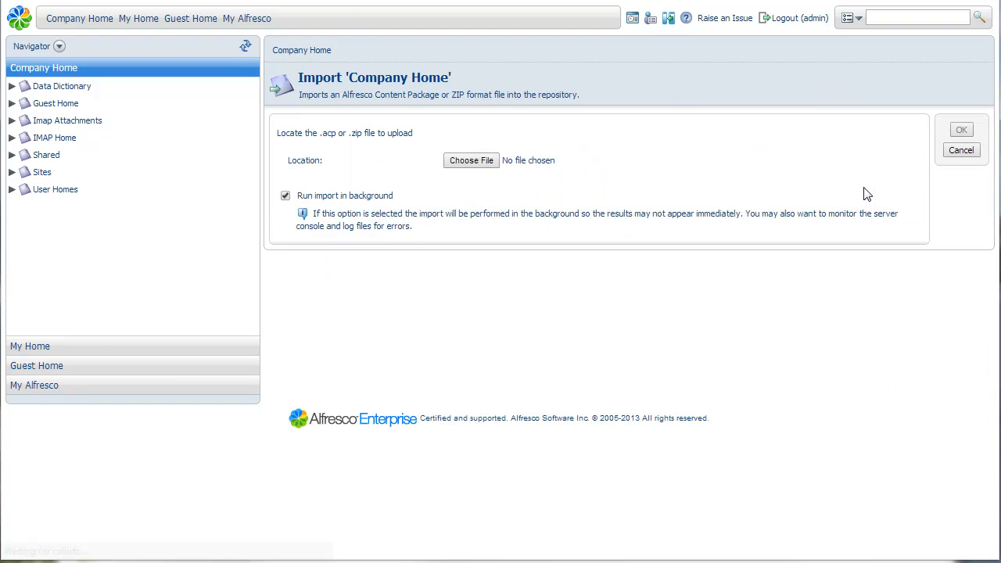
pyautogui.click(471, 164)
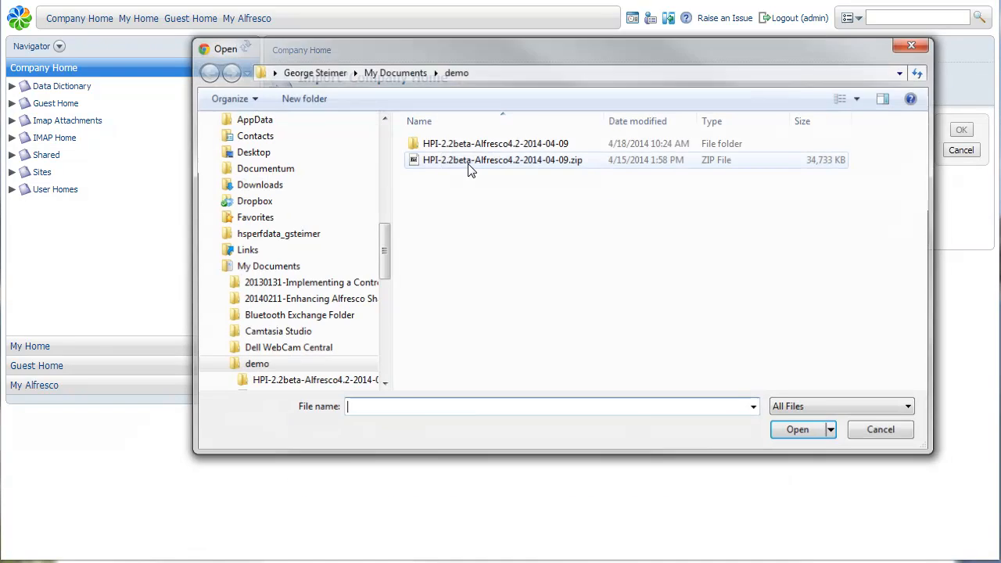
pyautogui.click(491, 147)
pyautogui.doubleClick(492, 149)
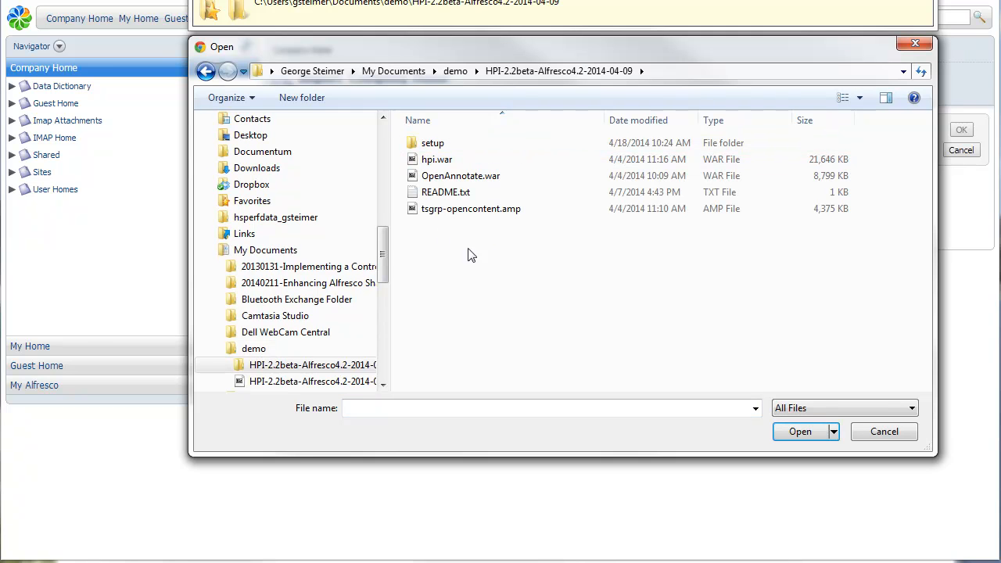
pyautogui.doubleClick(438, 144)
pyautogui.click(435, 146)
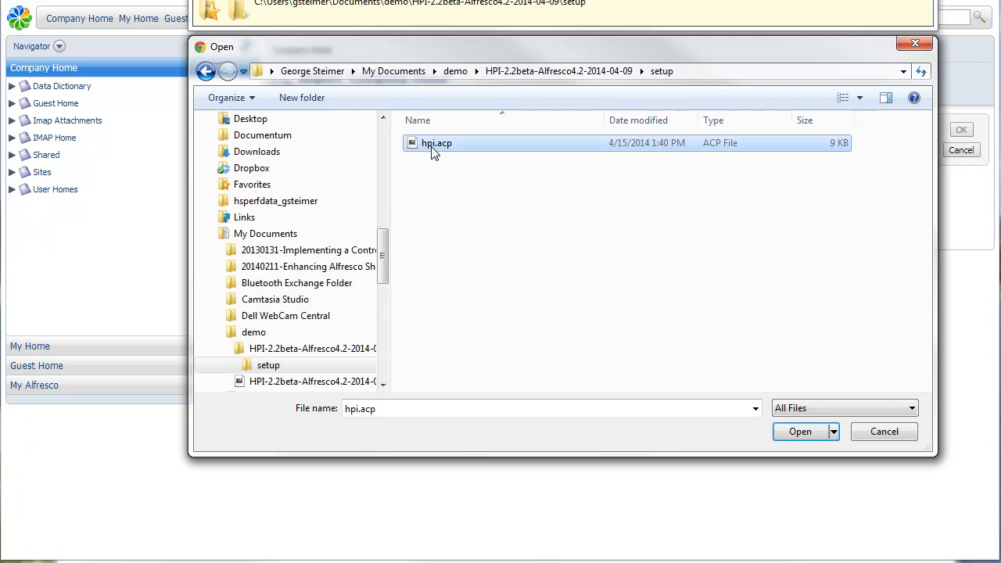
pyautogui.click(799, 432)
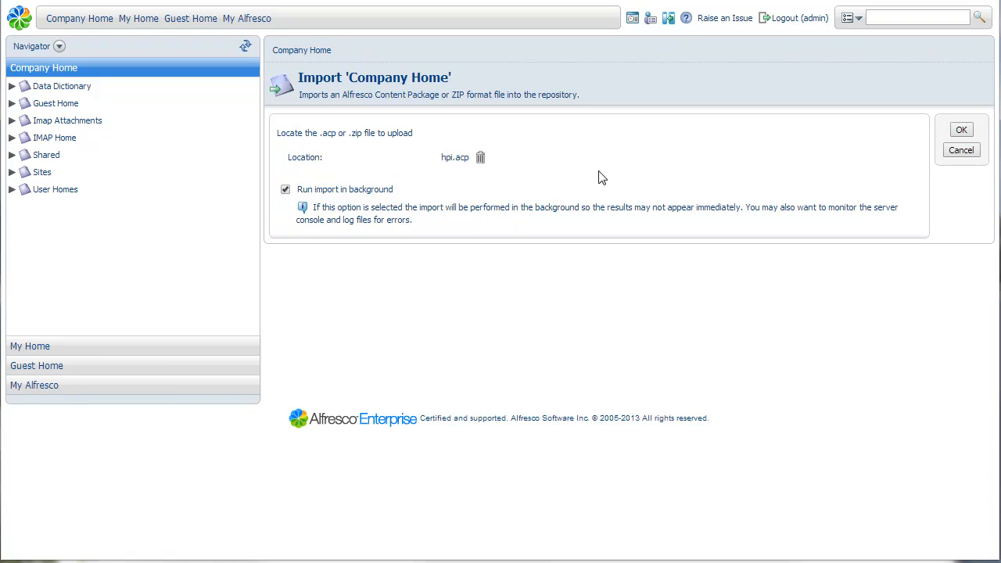
pyautogui.click(961, 130)
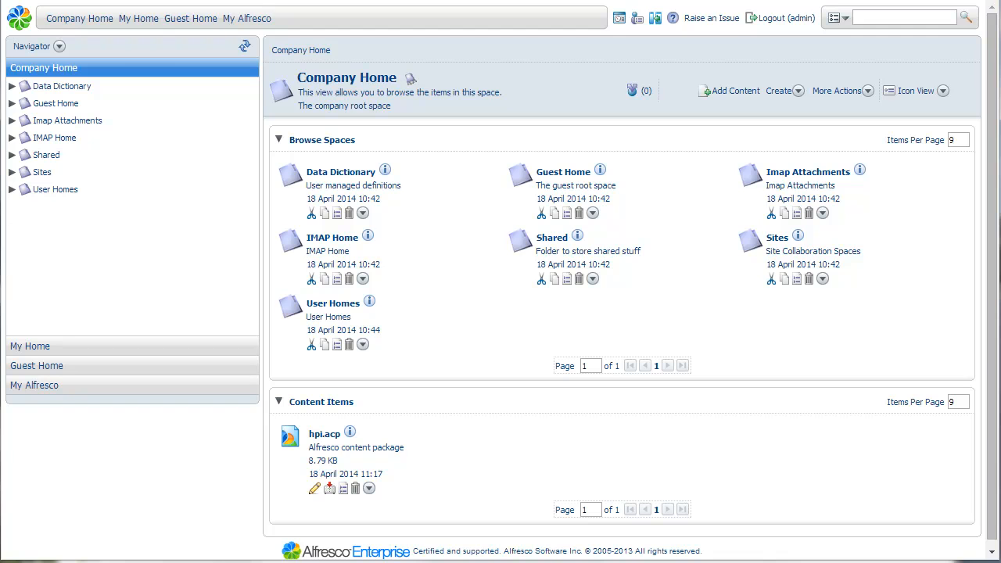
# - Refresh Company Home and examine the imported hpi space, including the subfolders of its configs folder
pyautogui.click(244, 48)
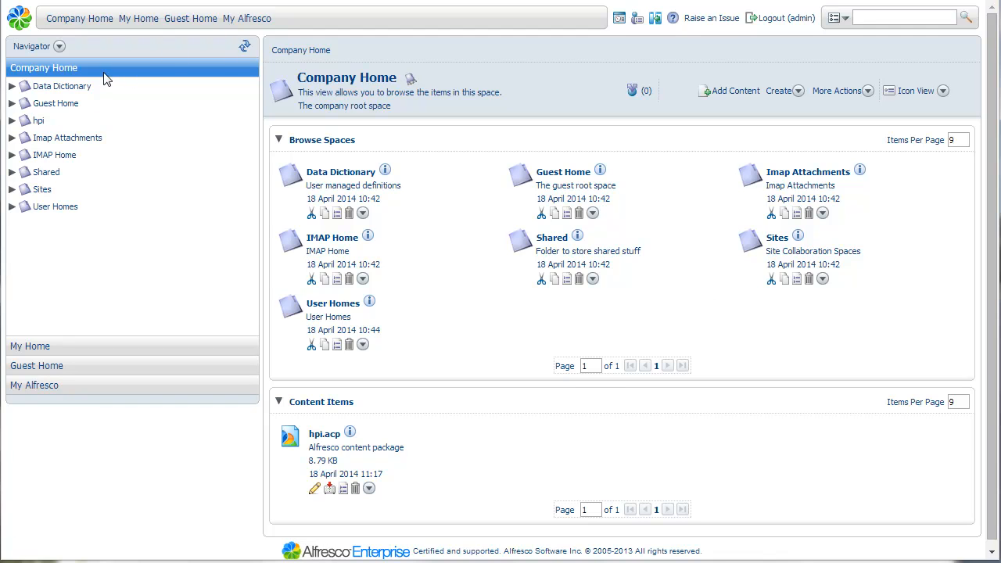
pyautogui.click(55, 74)
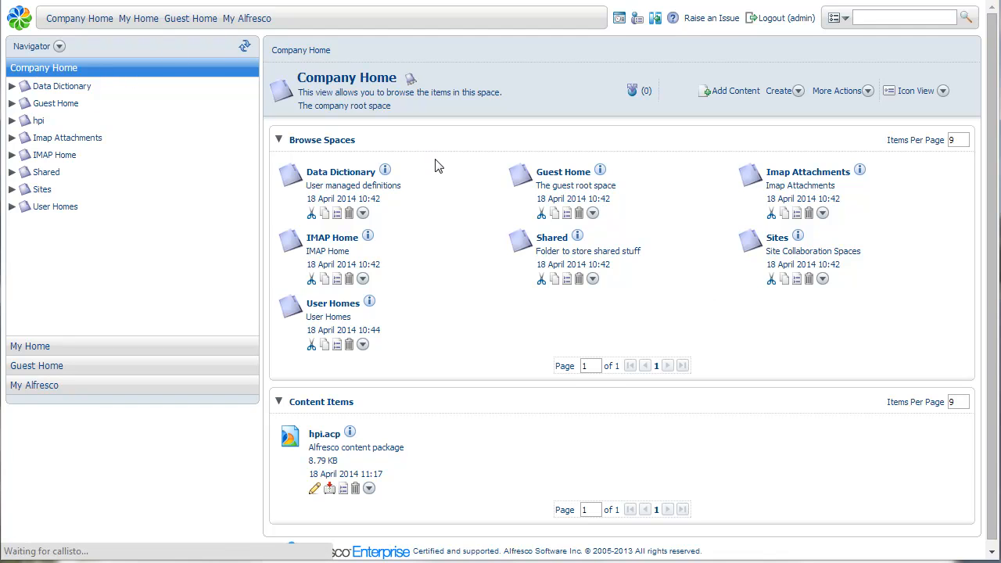
pyautogui.click(12, 120)
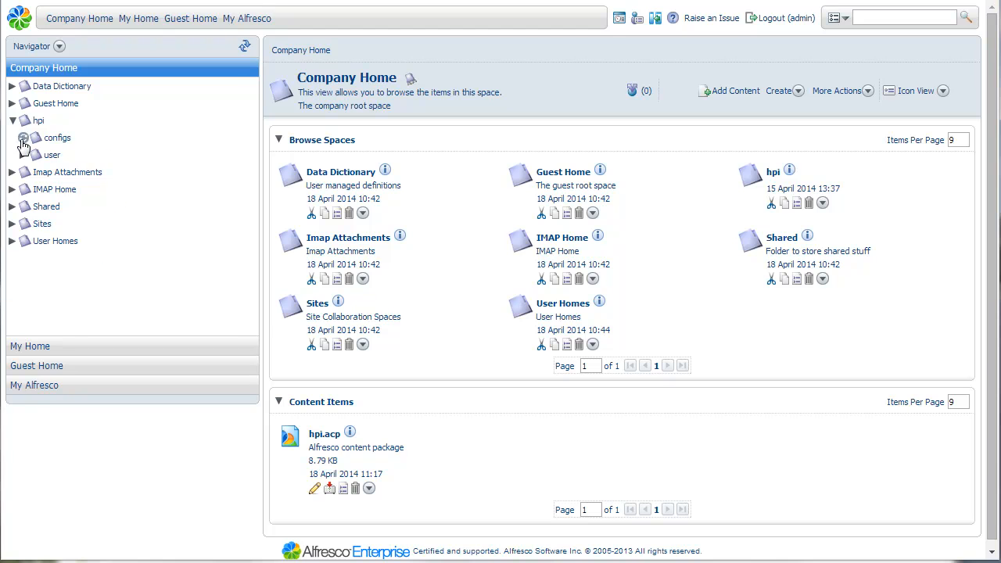
pyautogui.click(23, 139)
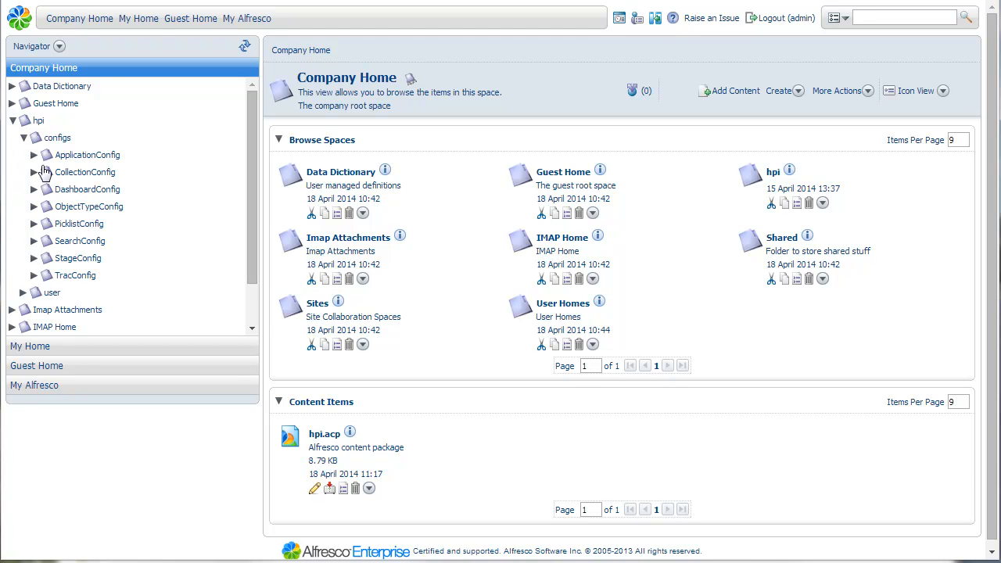
pyautogui.click(23, 138)
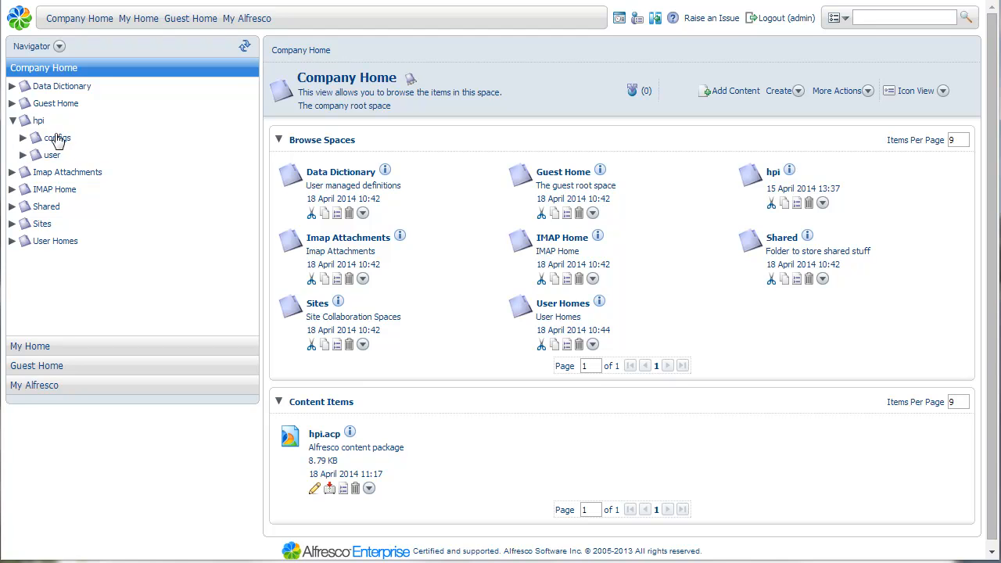
# - Log the admin user out of Alfresco and open the HPI web application at callisto:8080/hpi
pyautogui.click(774, 23)
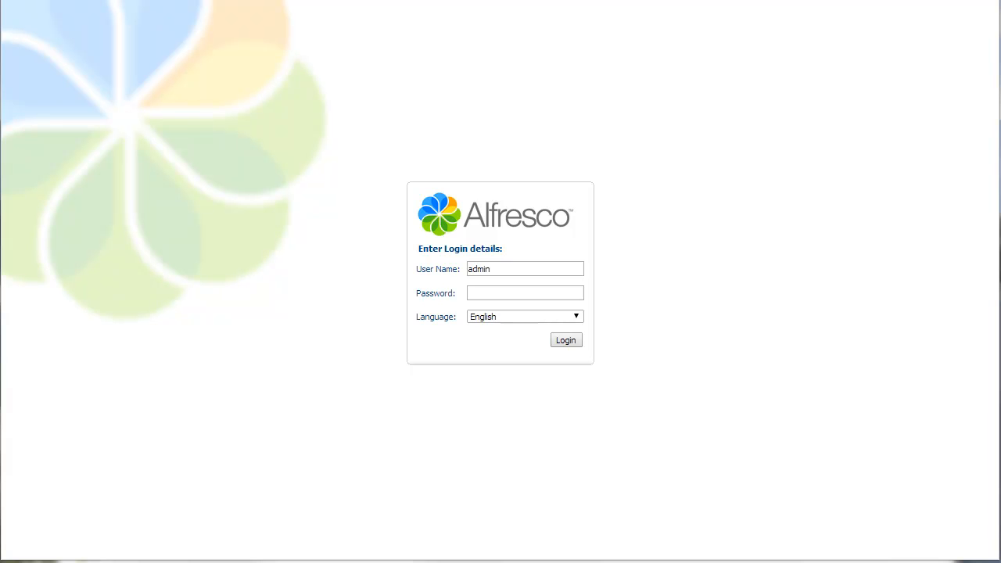
pyautogui.write('callisto:8080/hpi')
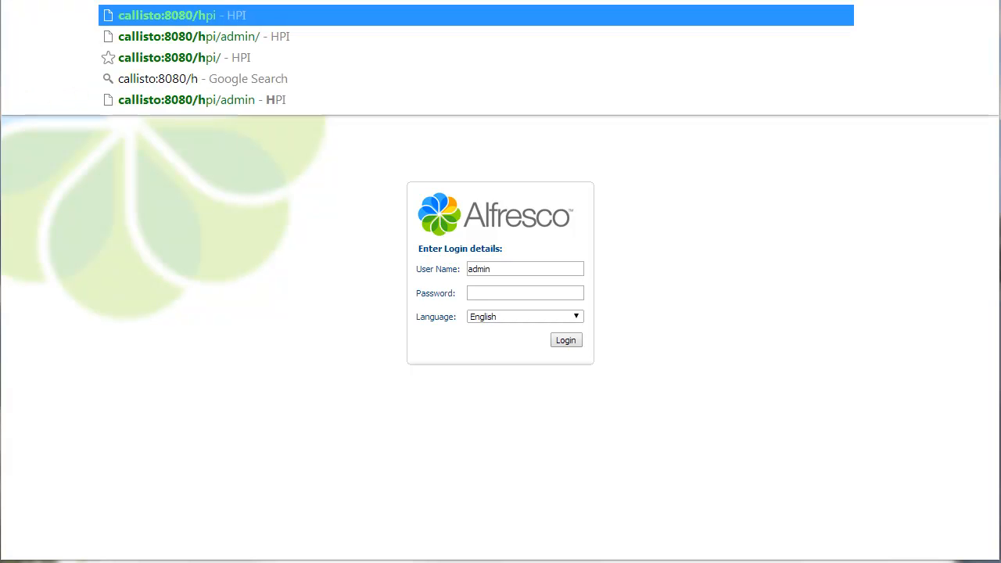
pyautogui.press('Return')
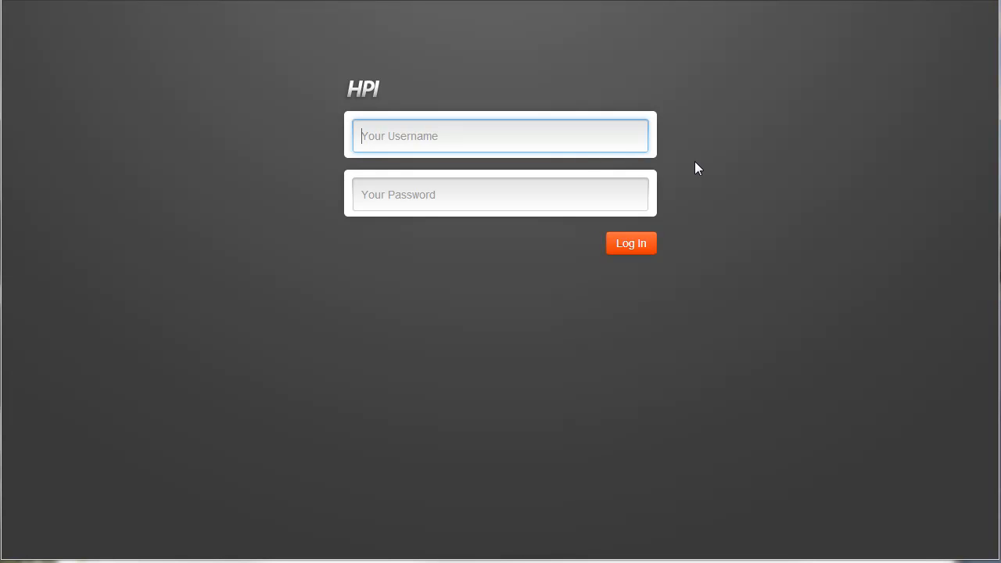
# - Log in to HPI with the administrator's personal username and the account password
pyautogui.press('Tab')
pyautogui.write('***')
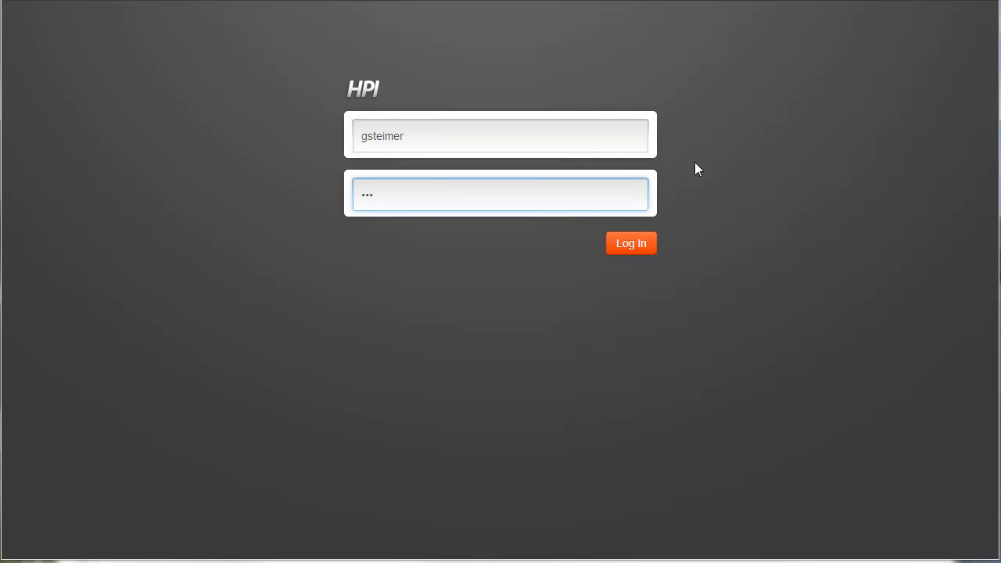
pyautogui.click(626, 243)
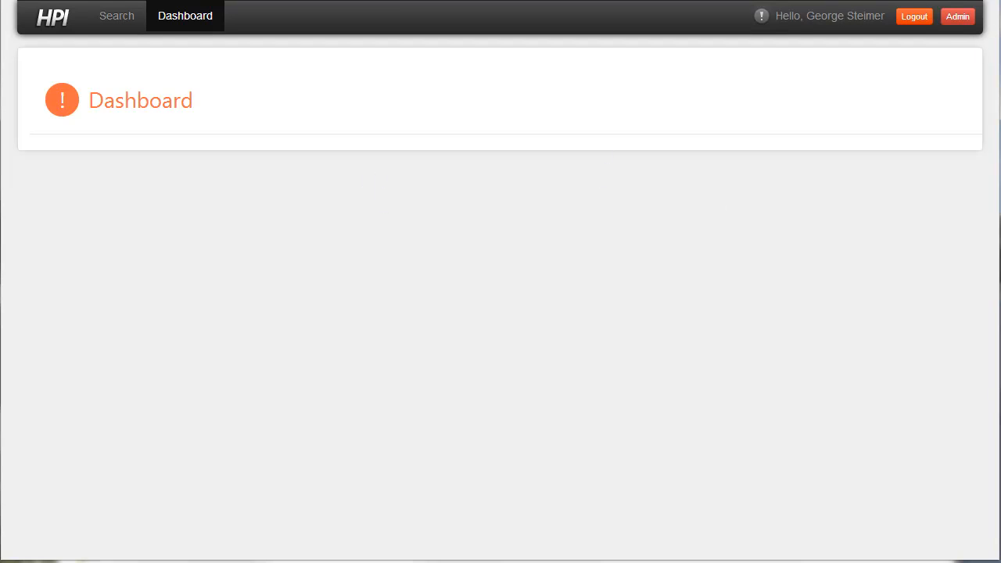
# - View the HPI Admin page and check the Search page's forms for both the Folder and Document types
pyautogui.click(960, 21)
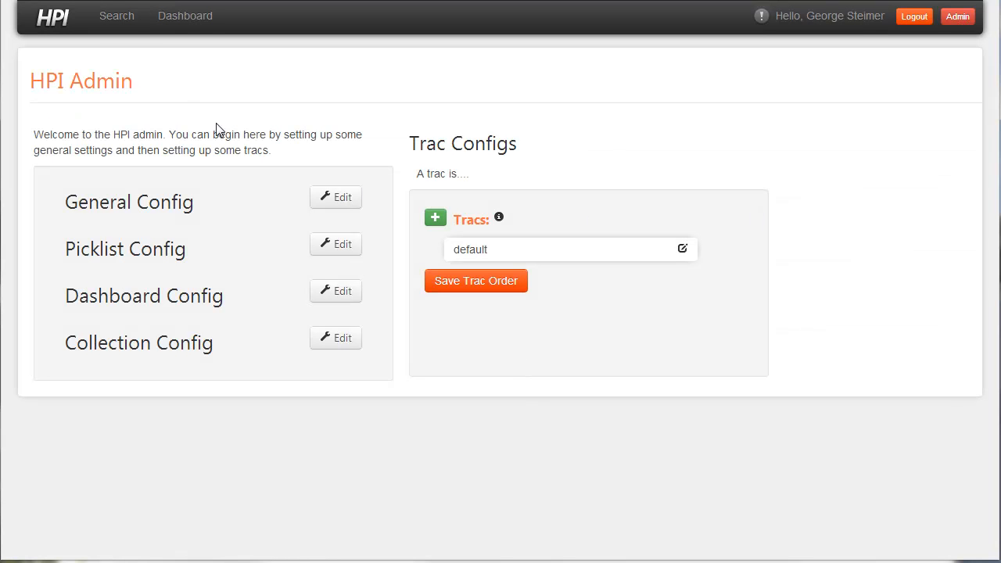
pyautogui.click(125, 22)
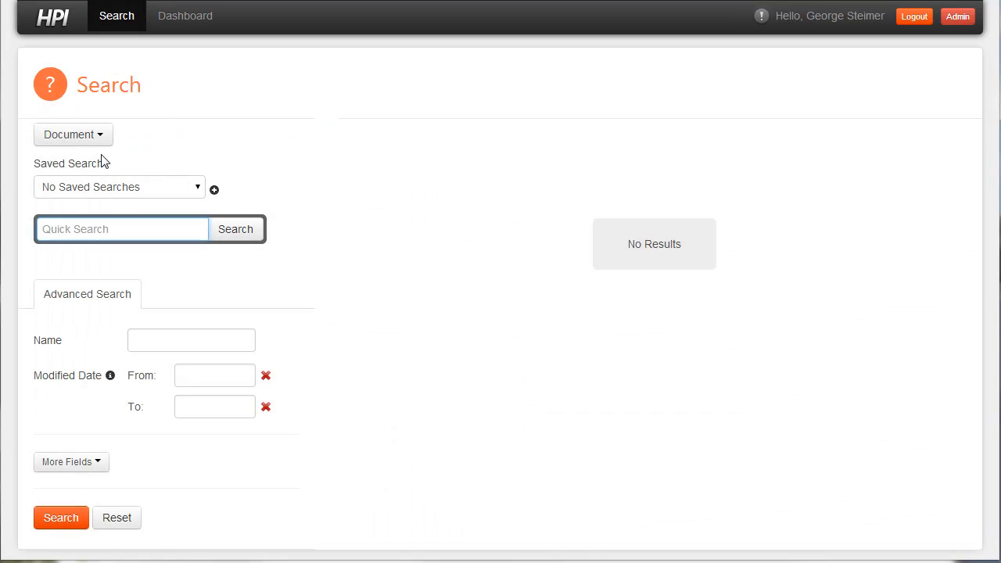
pyautogui.click(86, 136)
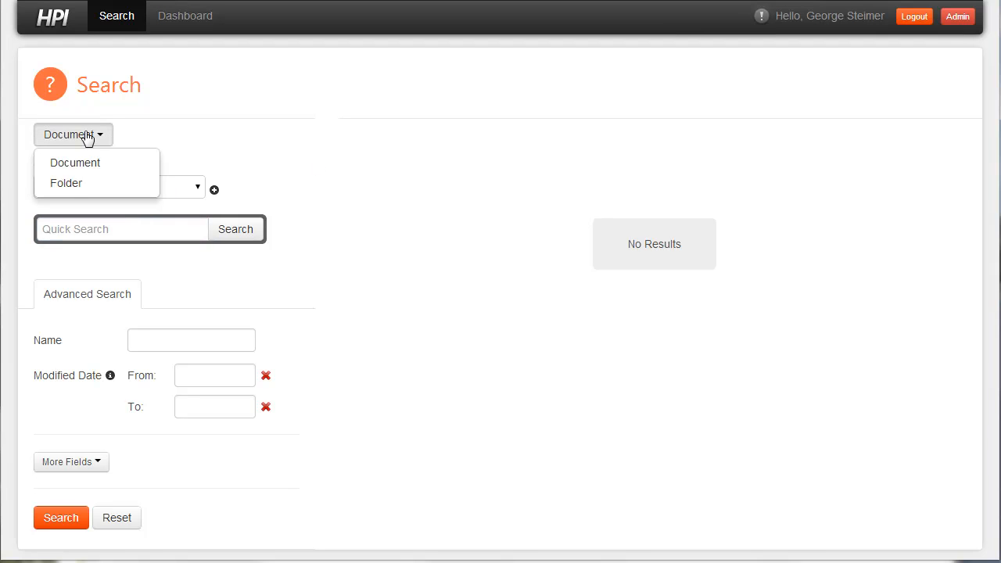
pyautogui.click(87, 188)
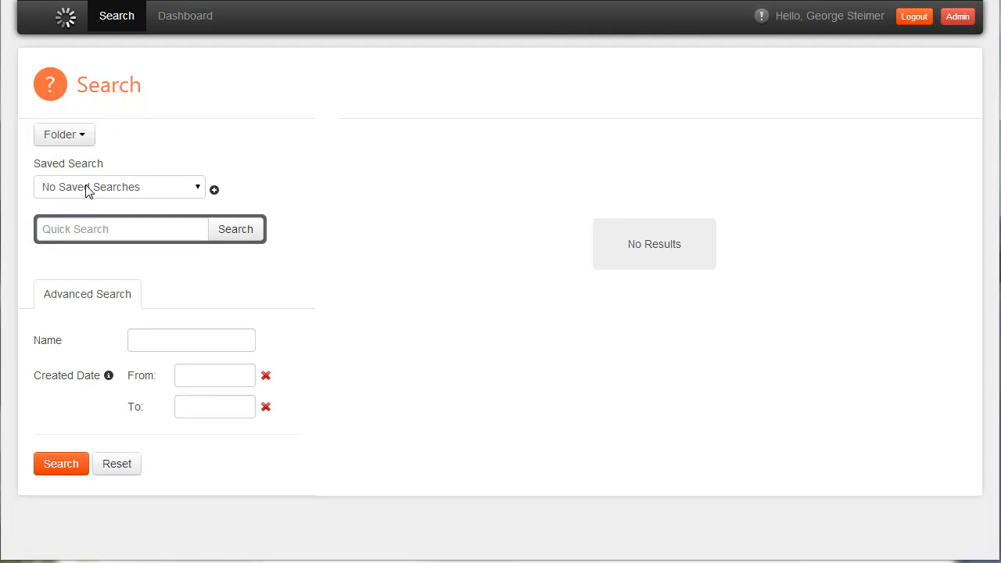
pyautogui.click(77, 139)
pyautogui.click(77, 161)
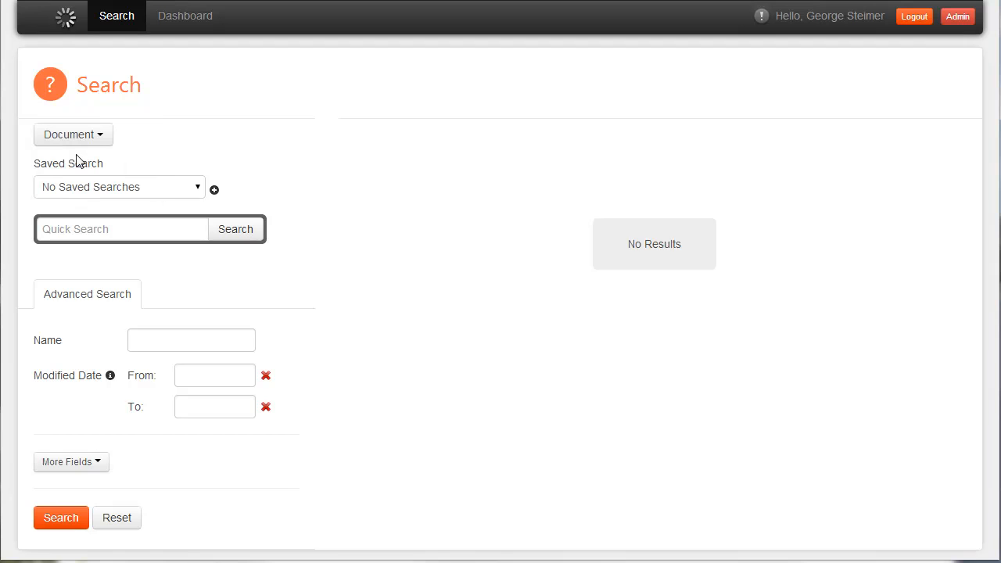